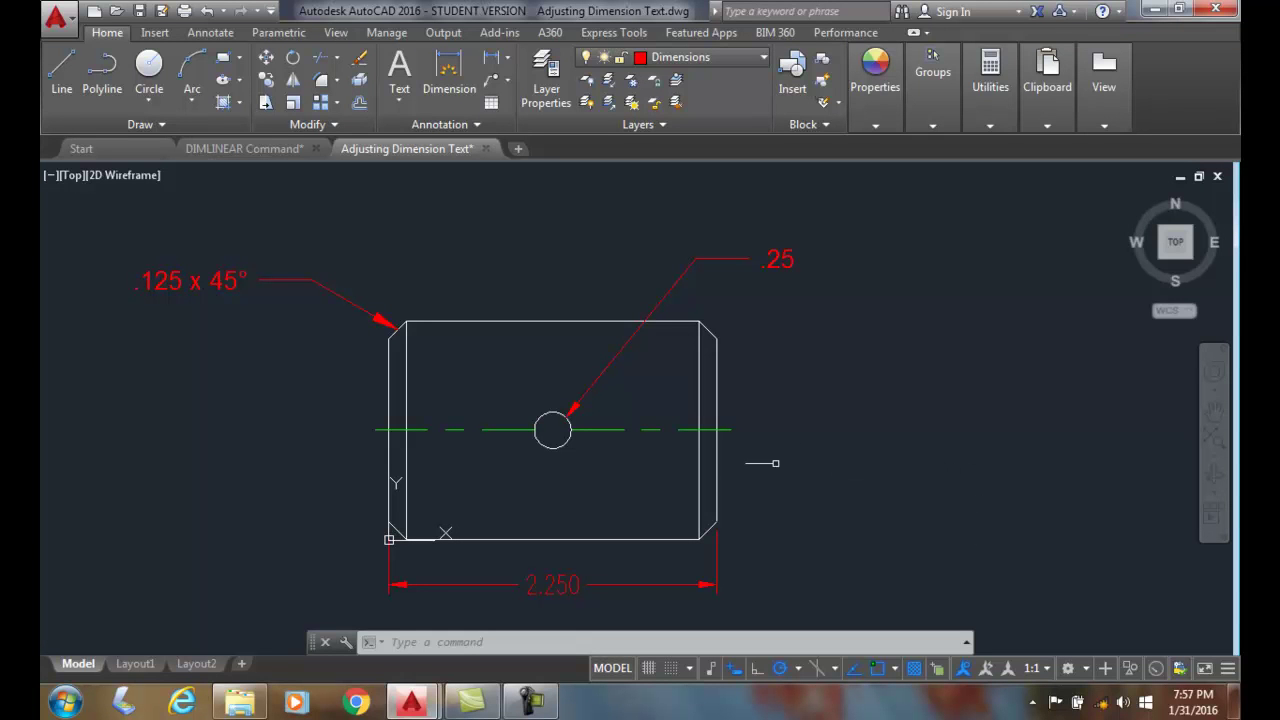
# Step: Start a linear dimension from the Annotate tab and select the part's 1.500 right edge
pyautogui.click(210, 32)
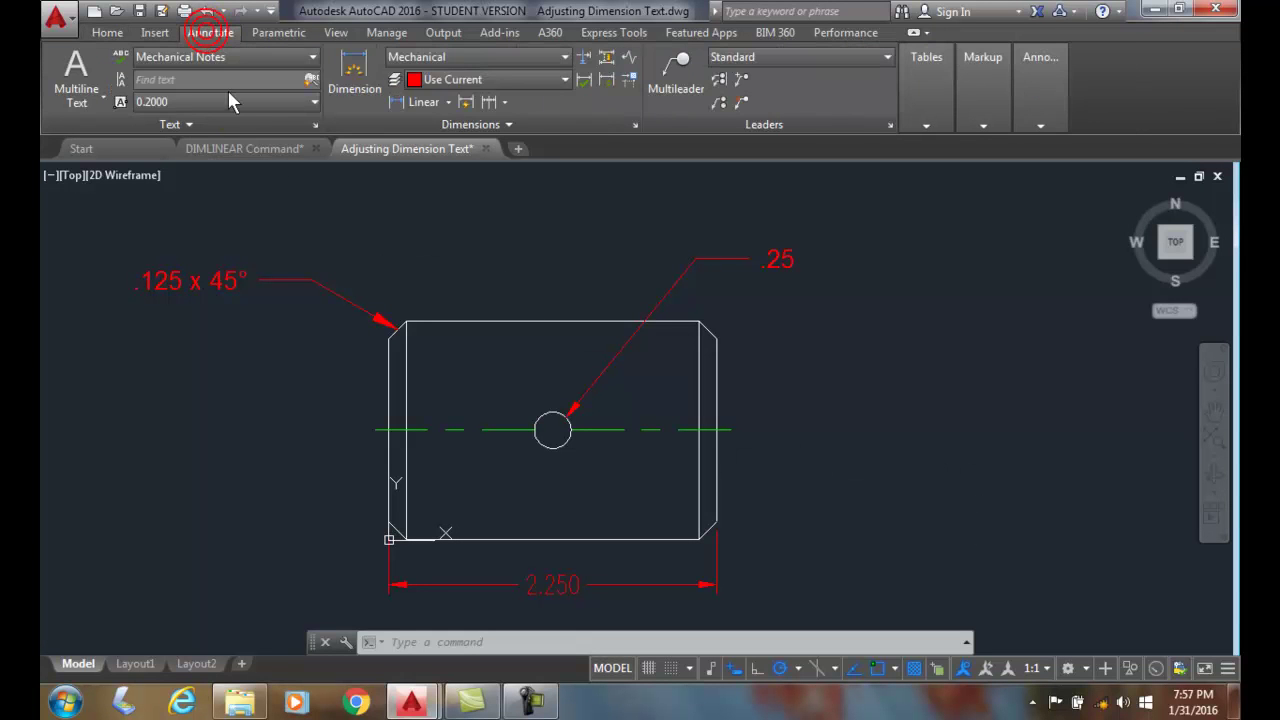
pyautogui.click(420, 104)
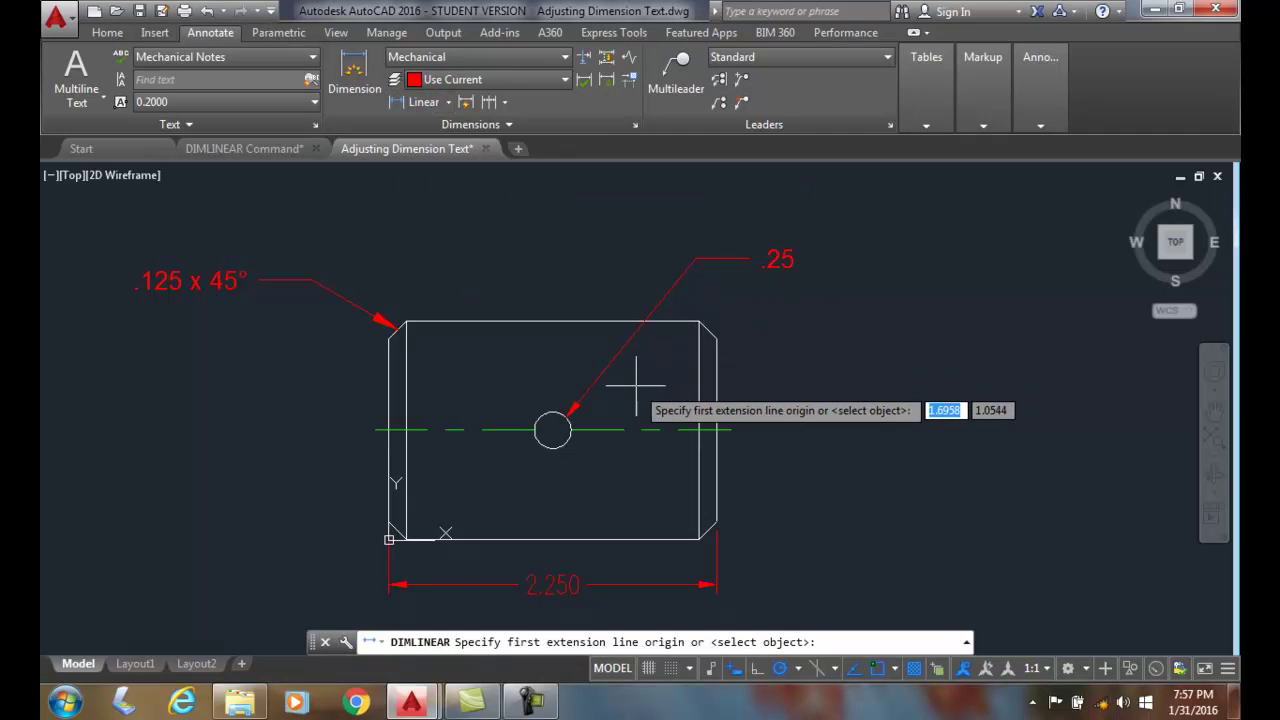
pyautogui.press('Return')
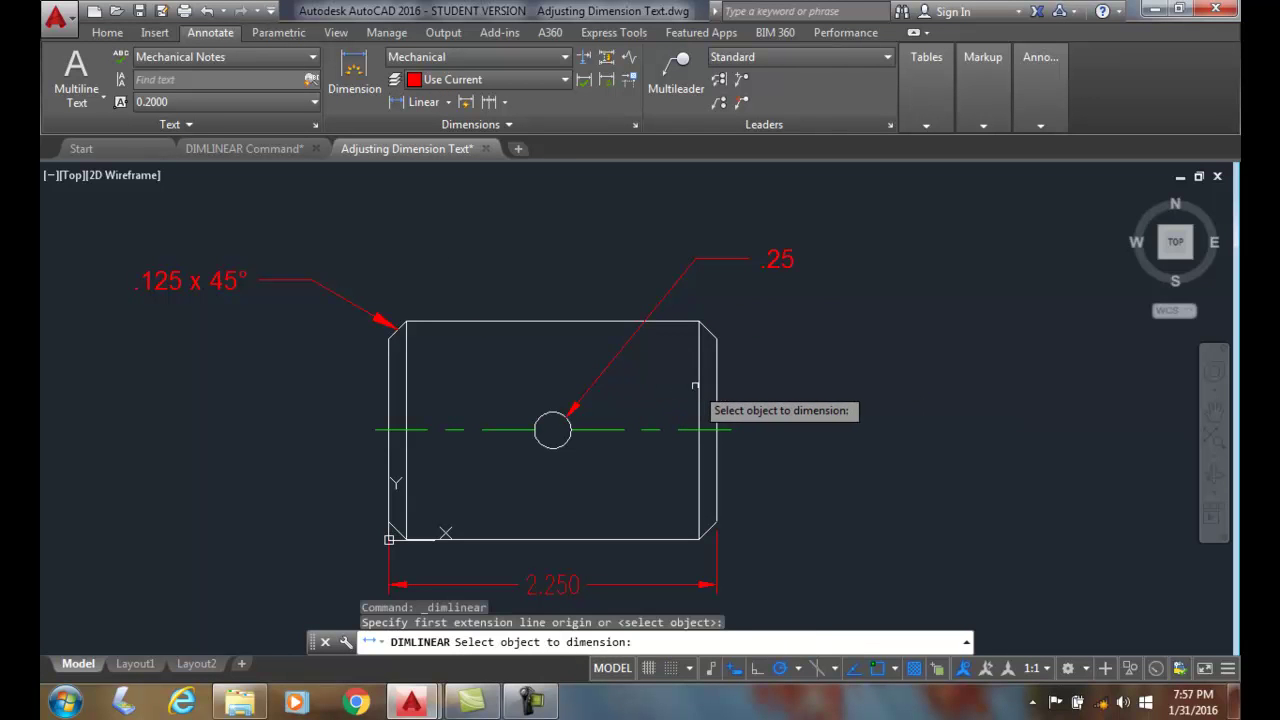
pyautogui.click(699, 383)
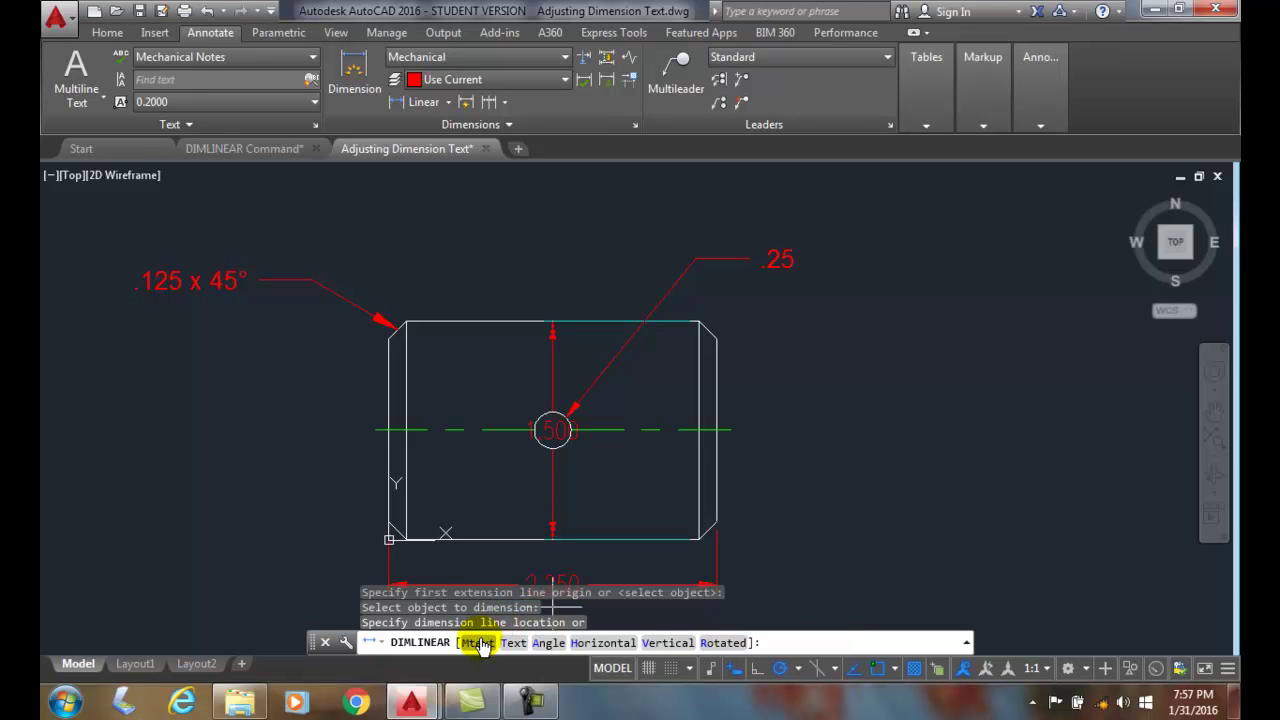
# Step: In the Mtext editor, type MAX before the 1.500 dimension value
pyautogui.click(478, 643)
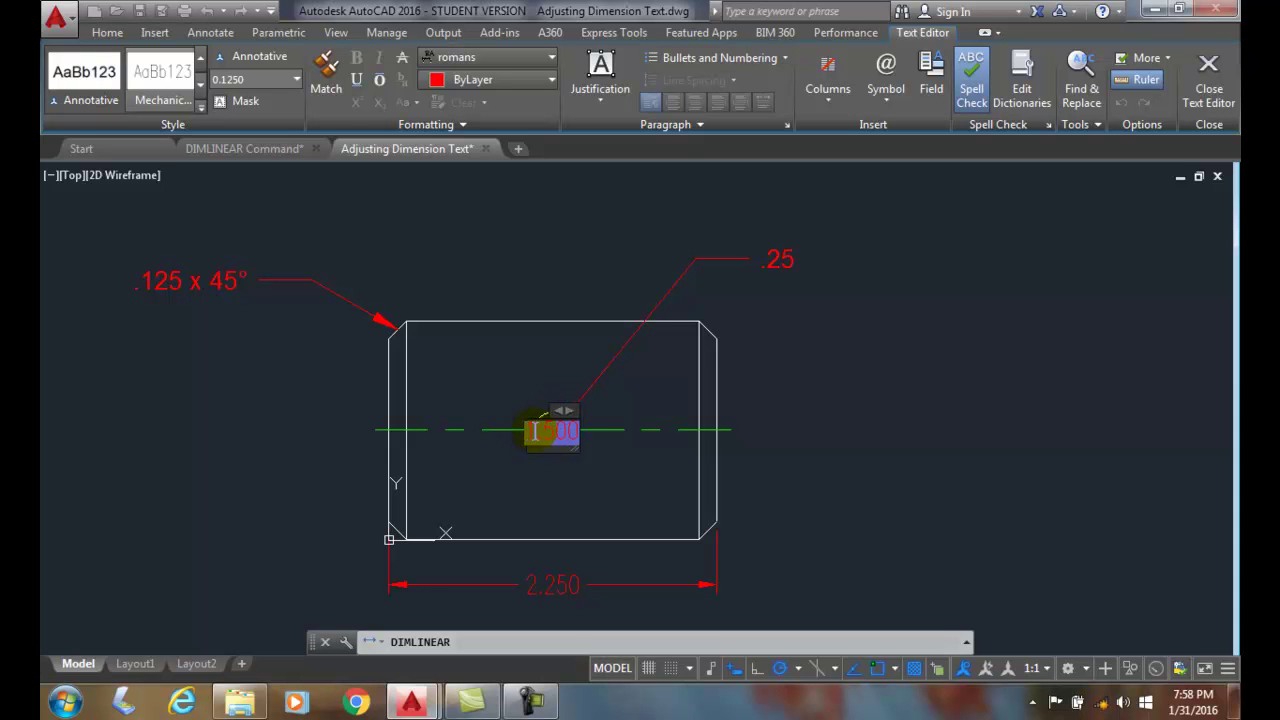
pyautogui.moveTo(551, 432)
pyautogui.mouseDown()
pyautogui.moveTo(543, 420)
pyautogui.moveTo(533, 439)
pyautogui.mouseUp()
pyautogui.moveTo(536, 436); pyautogui.dragTo(757, 424)
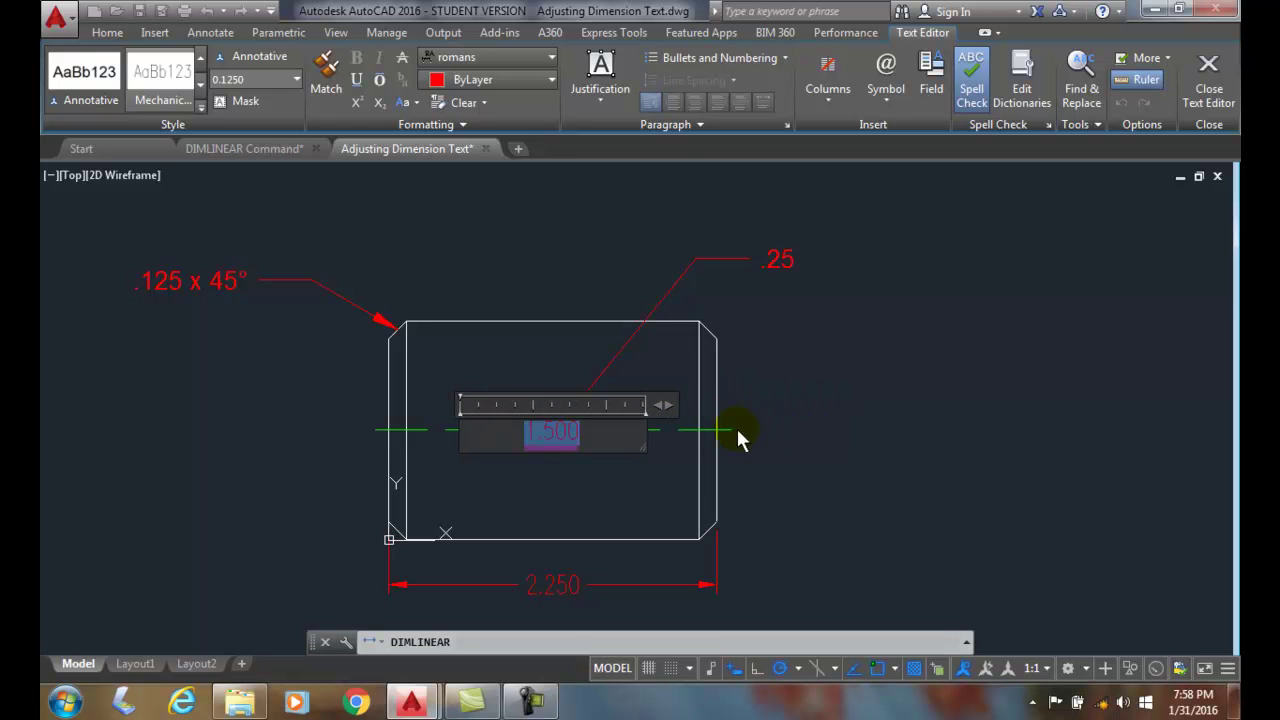
pyautogui.click(517, 432)
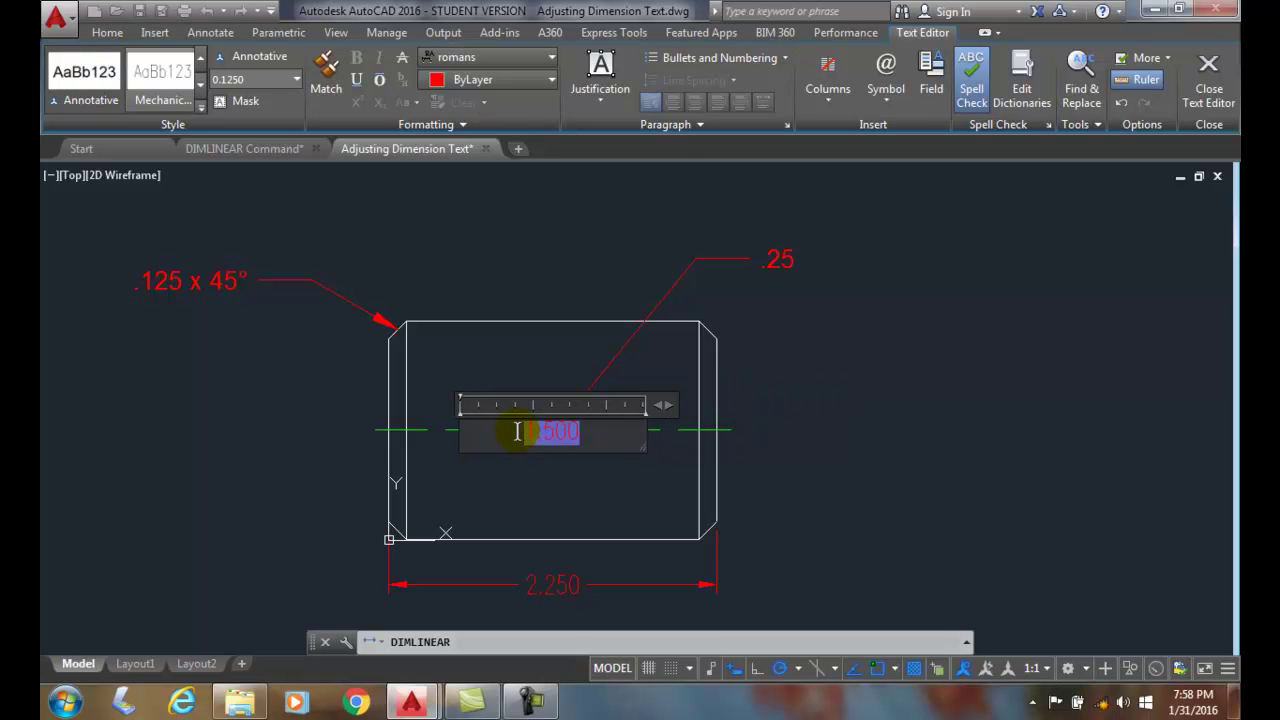
pyautogui.write('MAX.')
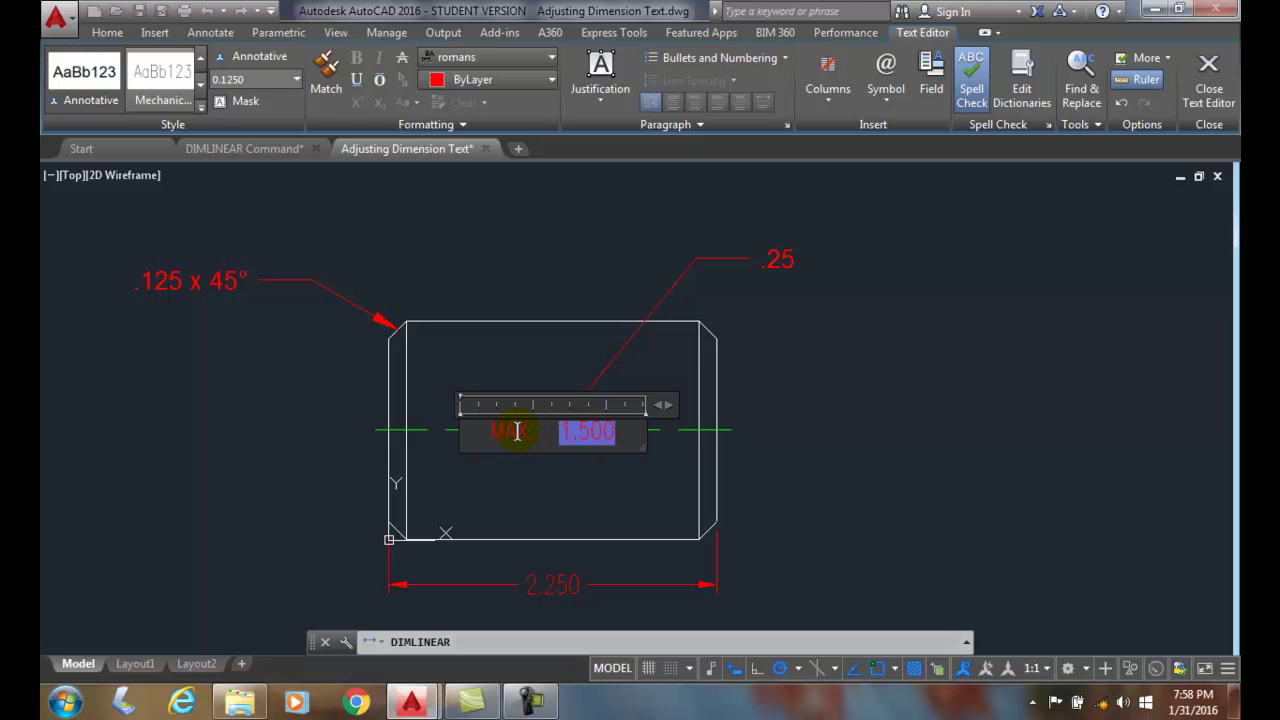
# Step: Place the MAX. 1.500 dimension right of the part and select it
pyautogui.click(1207, 85)
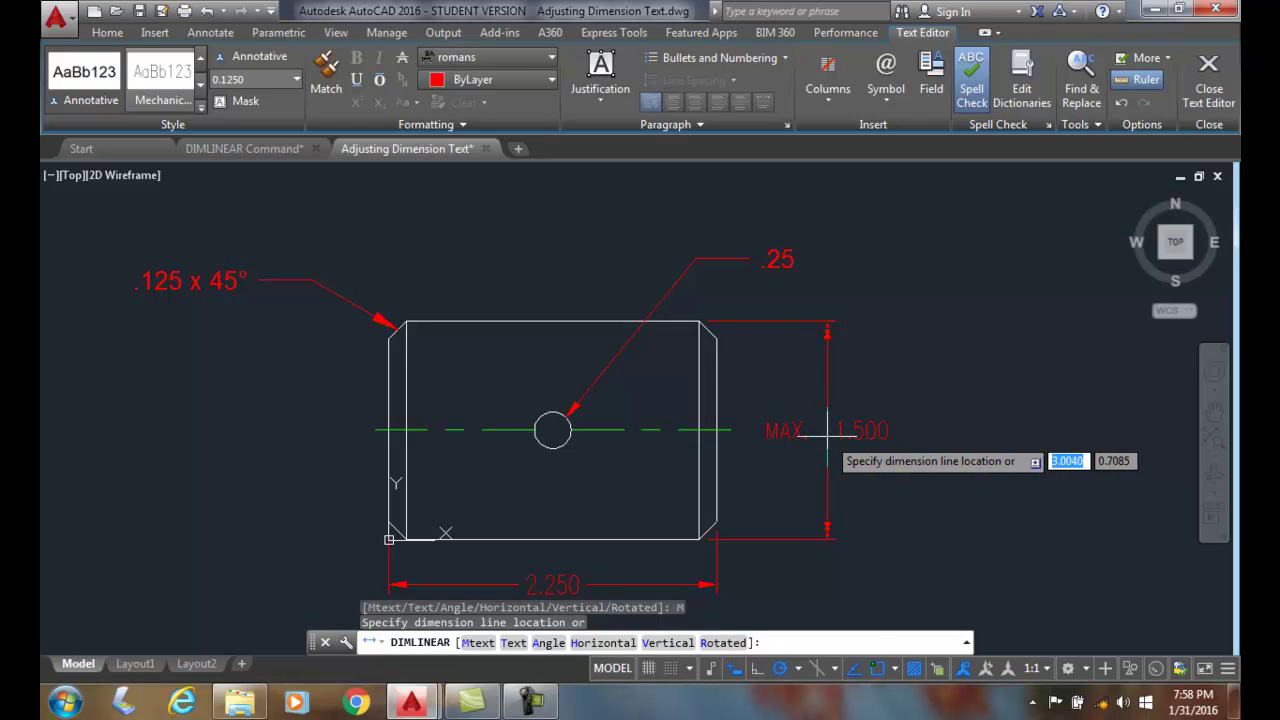
pyautogui.click(826, 432)
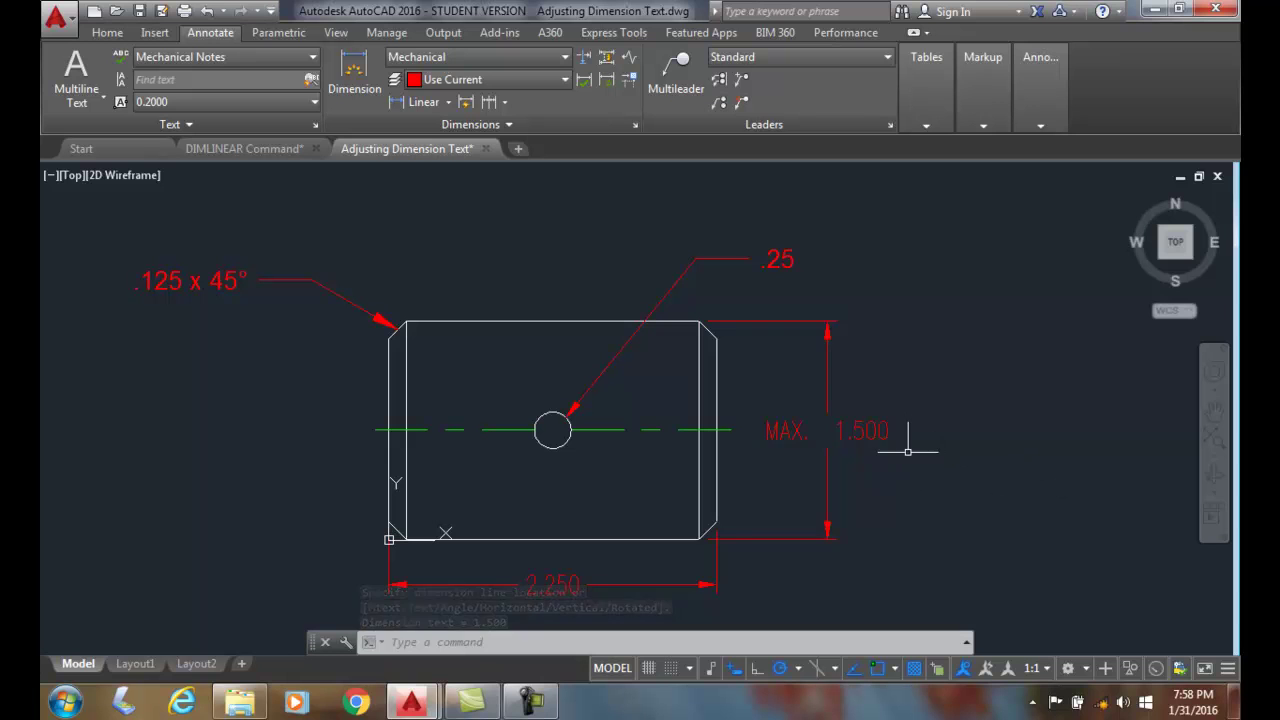
pyautogui.click(868, 432)
# Step: Erase the MAX. 1.500 dimension and start a new linear dimension on the right edge
pyautogui.press('Delete')
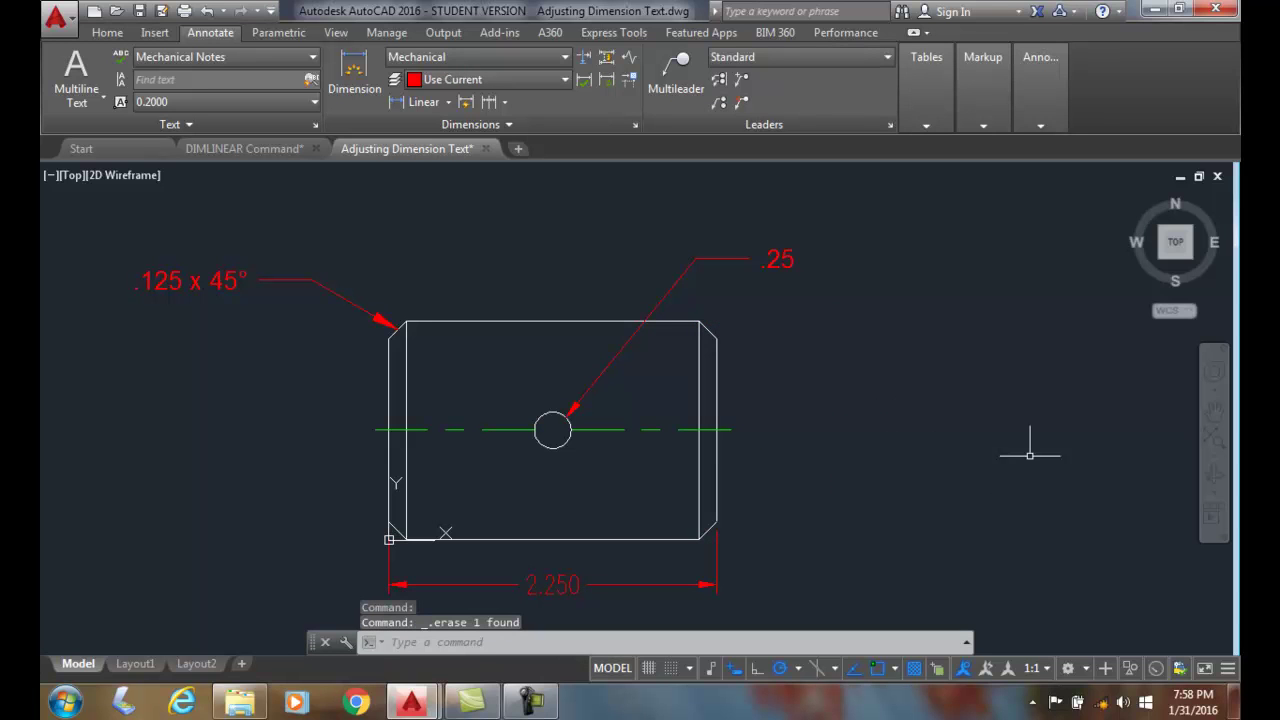
pyautogui.click(419, 103)
pyautogui.press('Return')
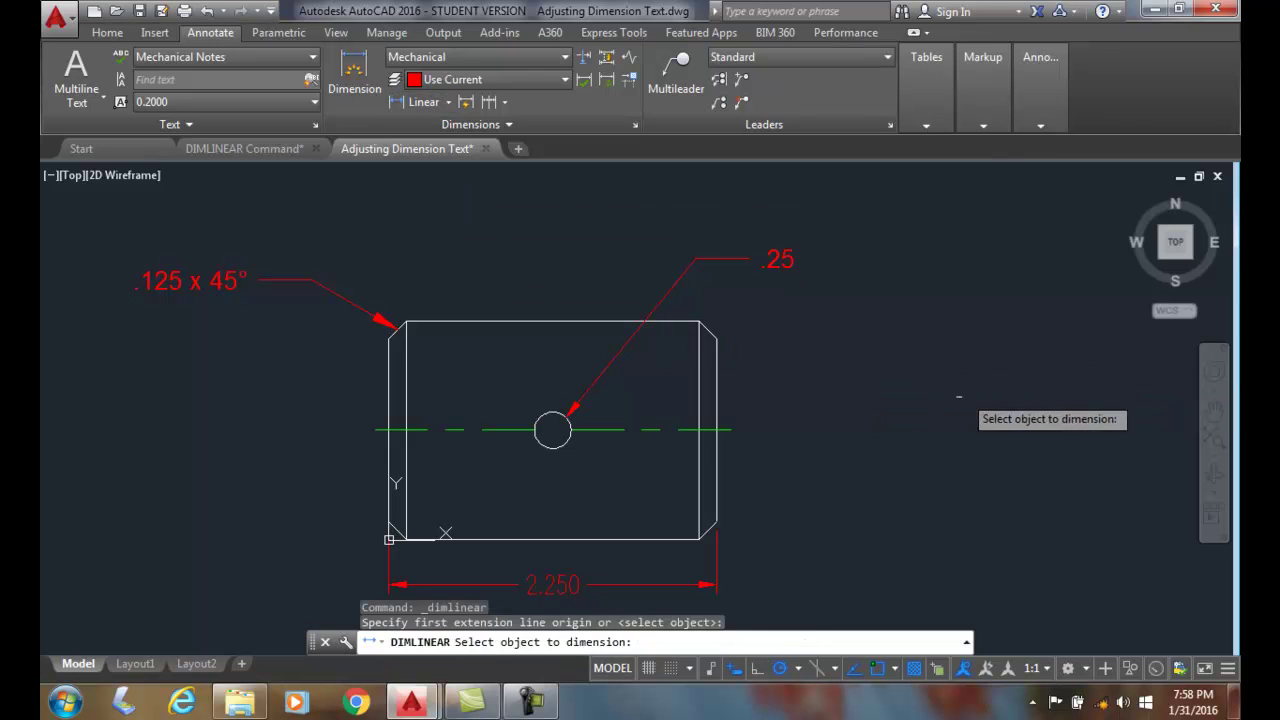
pyautogui.click(699, 389)
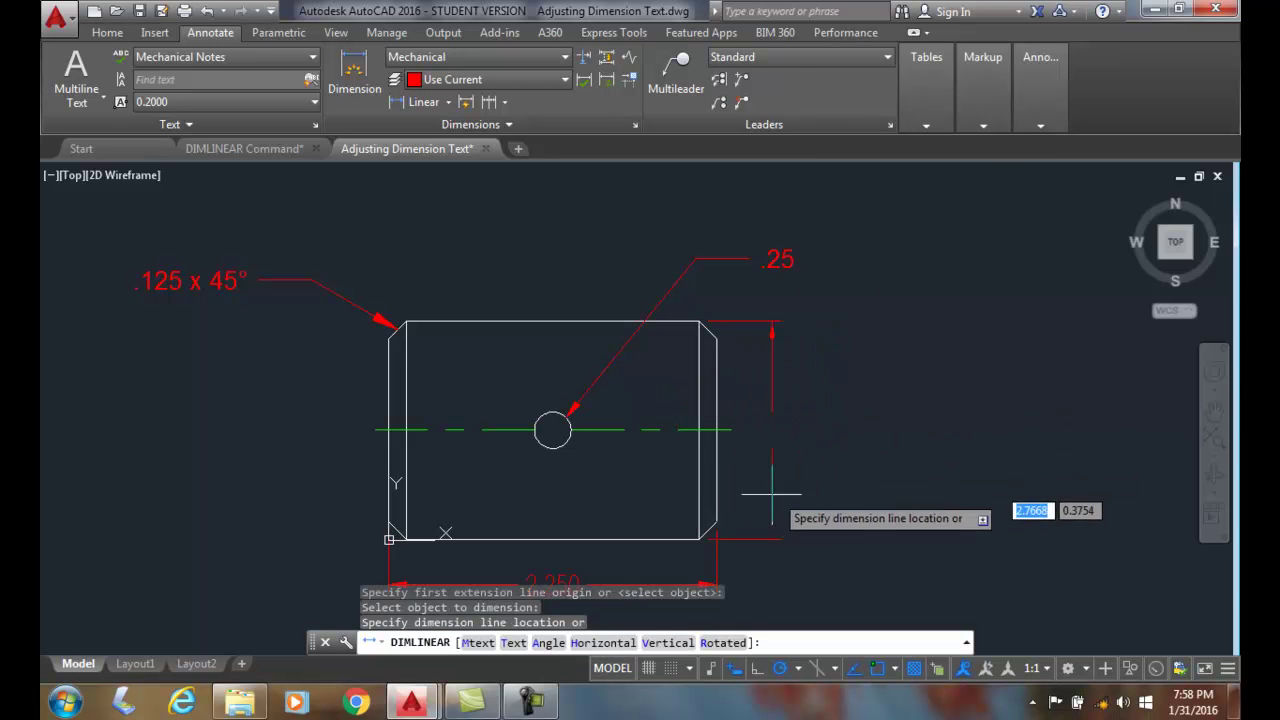
# Step: Override the text to 'MAX. <>', place the MAX. 1.500 dimension right of the part, and select it
pyautogui.click(515, 643)
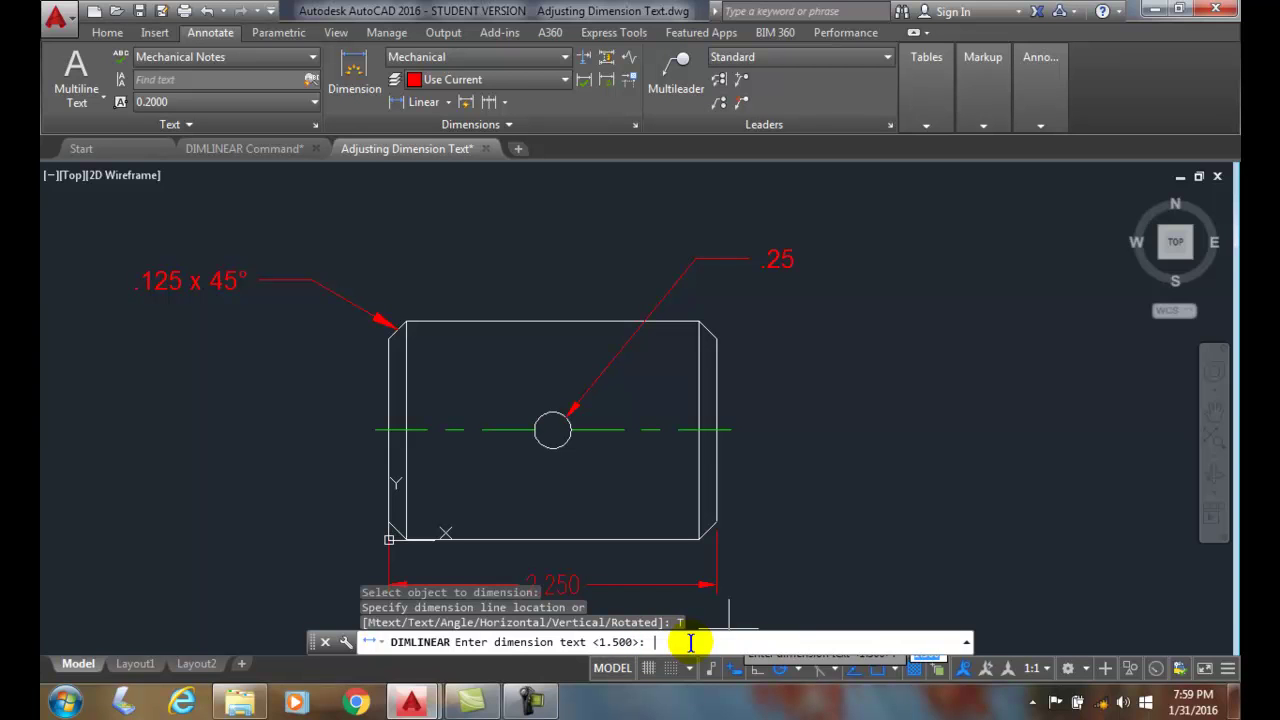
pyautogui.write('MAX. <>')
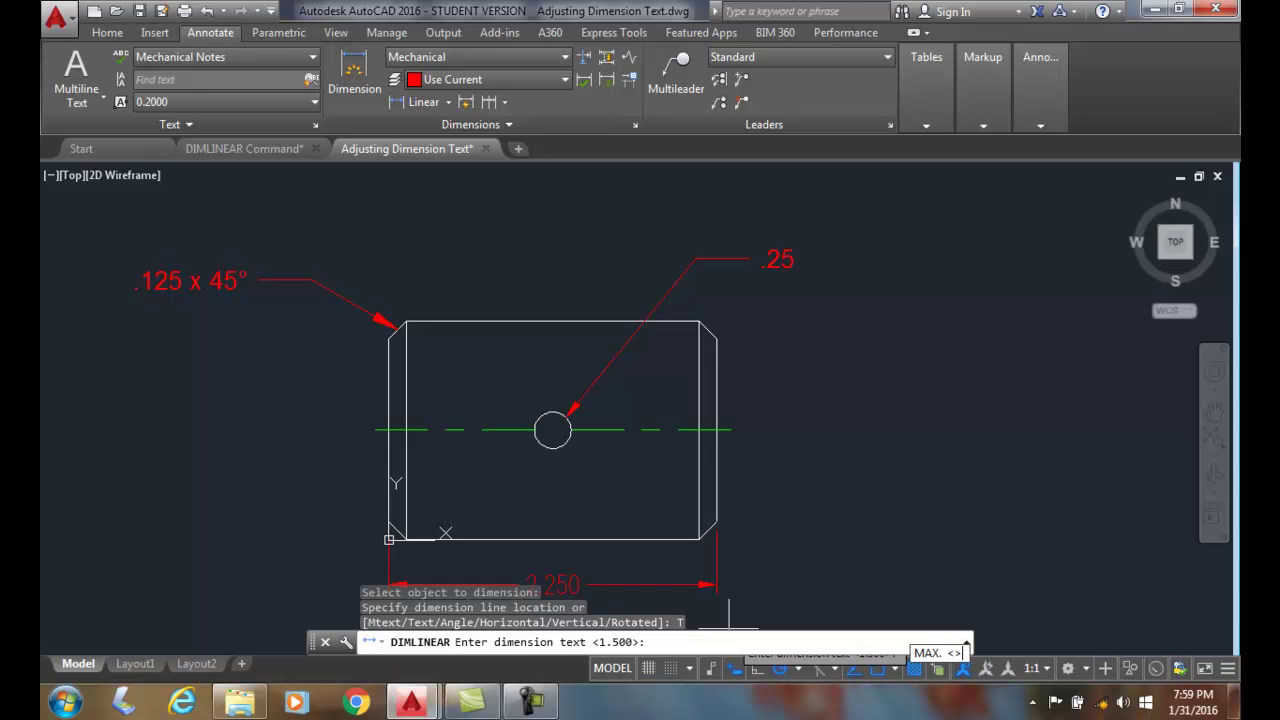
pyautogui.press('Return')
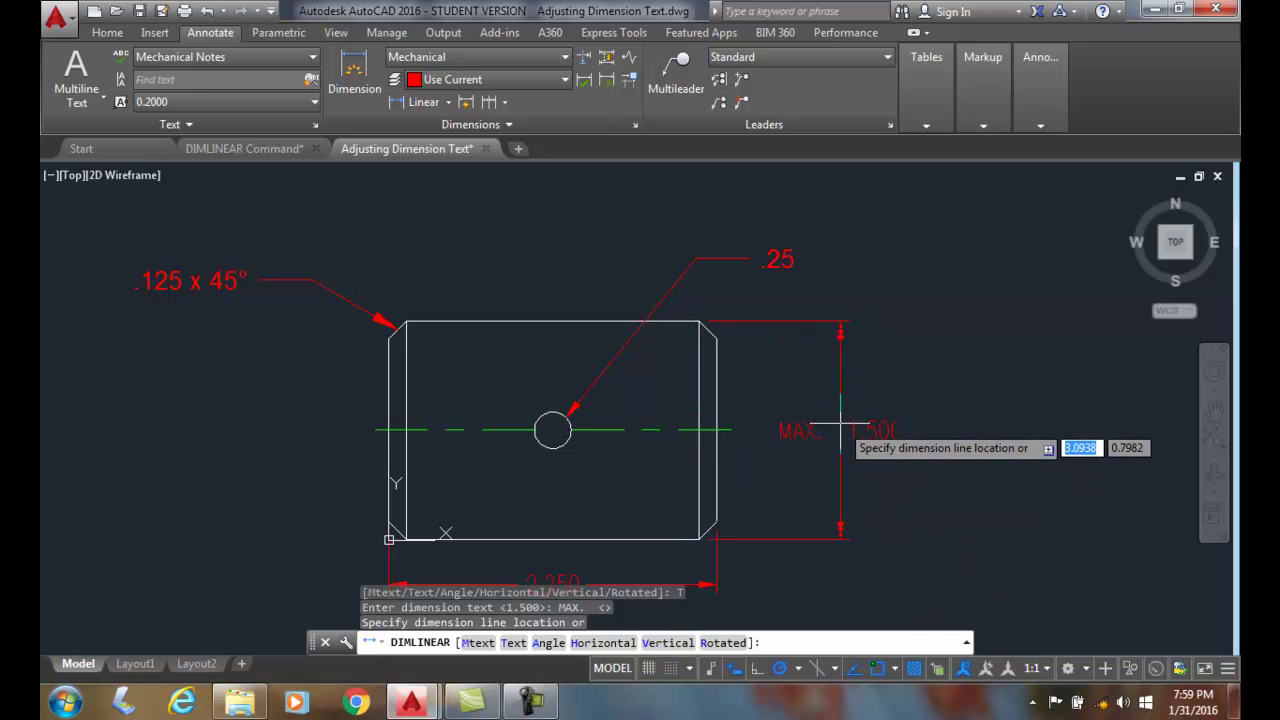
pyautogui.click(840, 430)
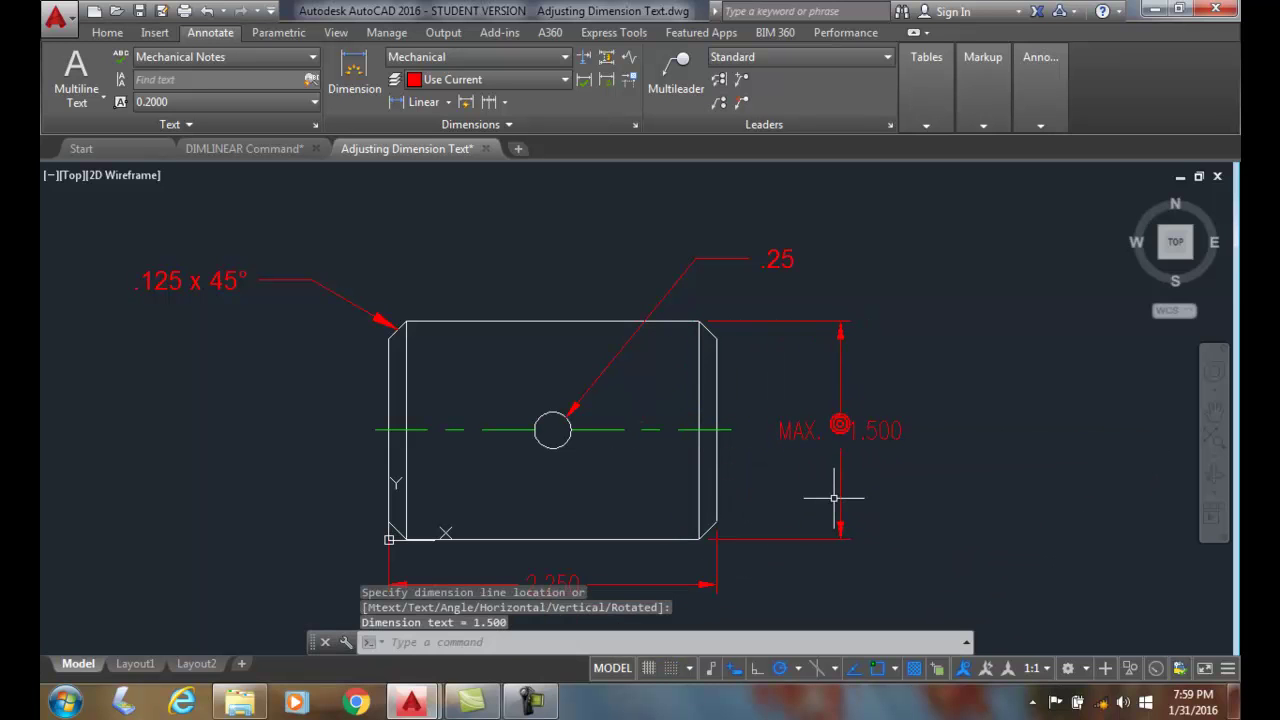
pyautogui.click(801, 434)
# Step: Erase the recreated MAX. 1.500 dimension and dimension the right edge again
pyautogui.press('Delete')
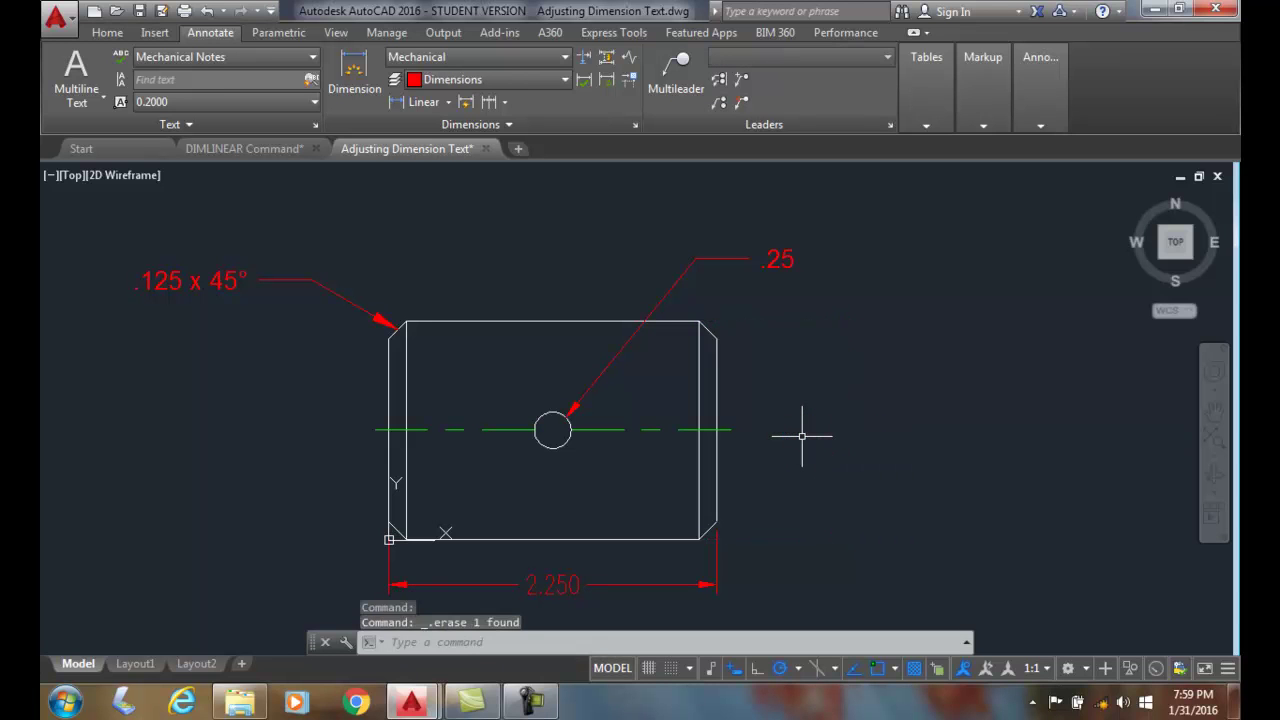
pyautogui.click(419, 102)
pyautogui.press('Return')
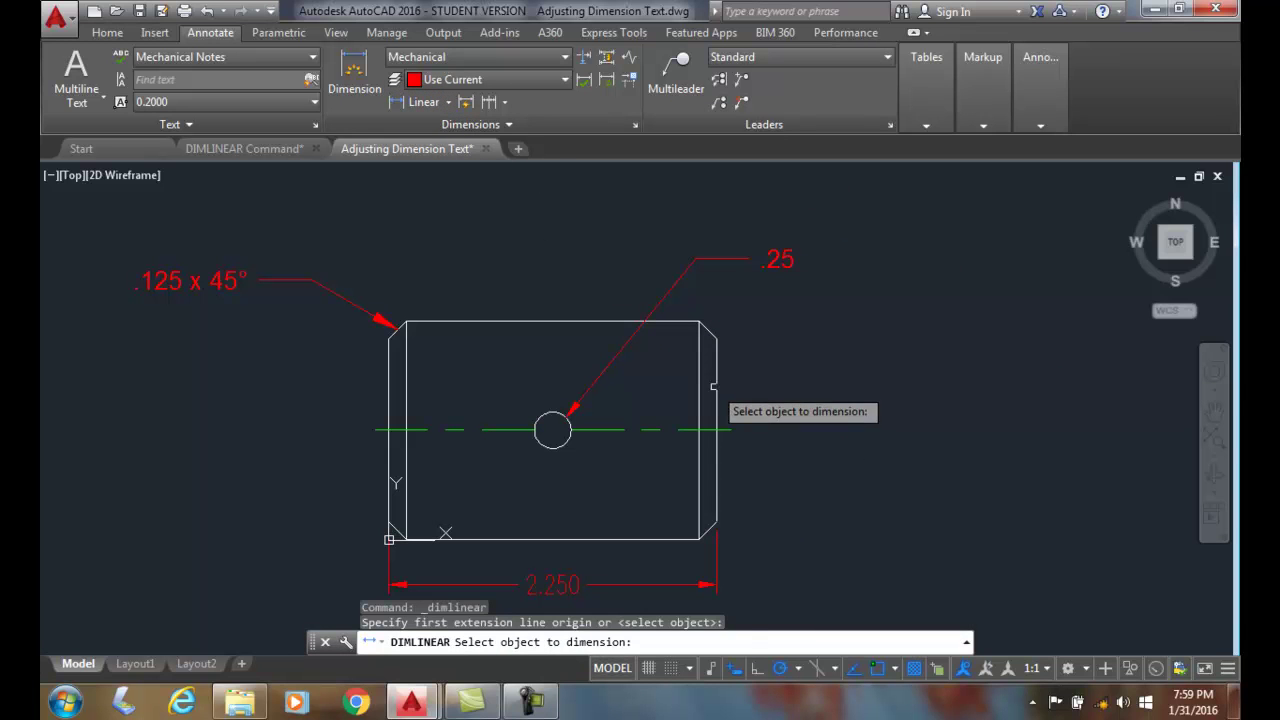
pyautogui.click(700, 408)
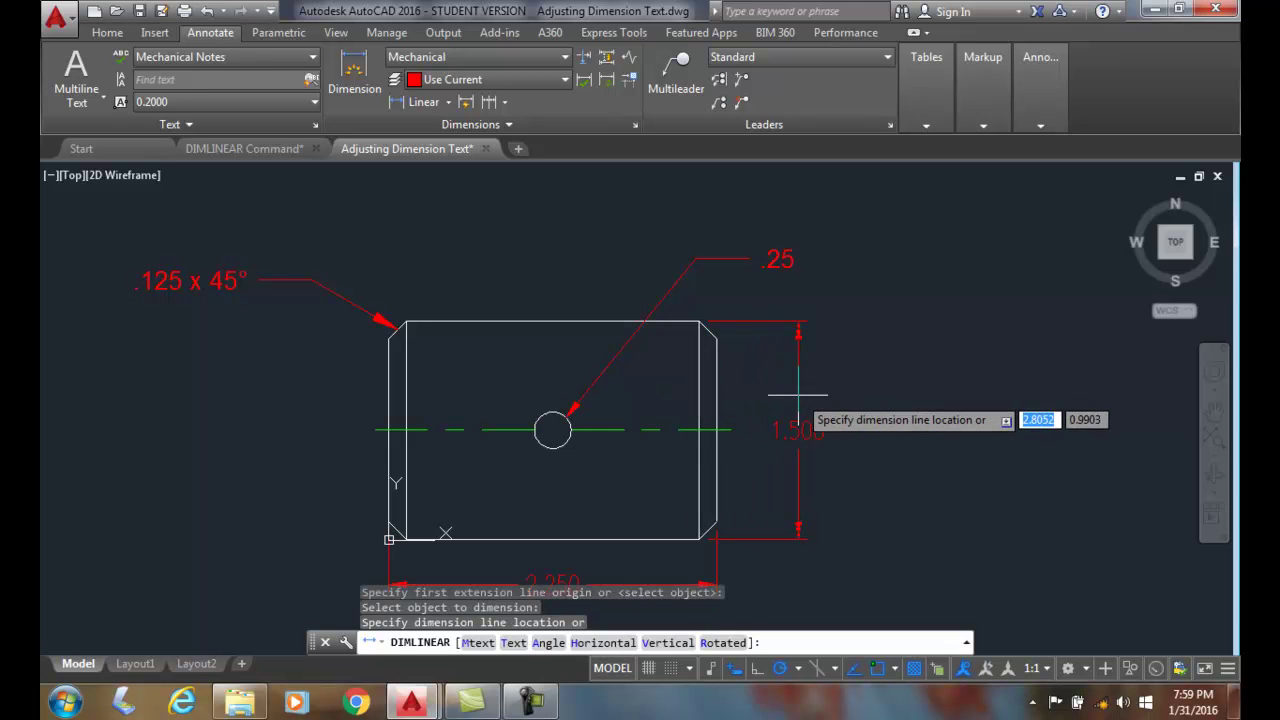
# Step: Override the dimension text to 3.00, place it right of the part, and select it
pyautogui.click(514, 642)
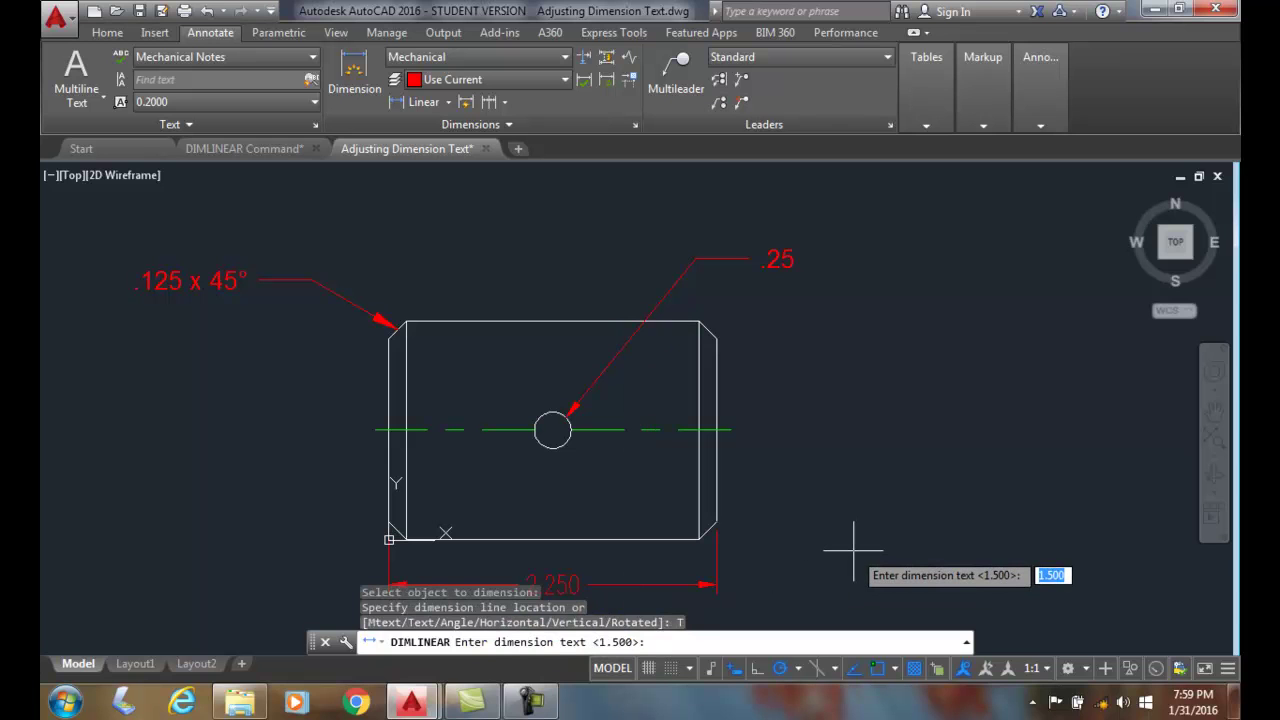
pyautogui.write('3.')
pyautogui.press('Return')
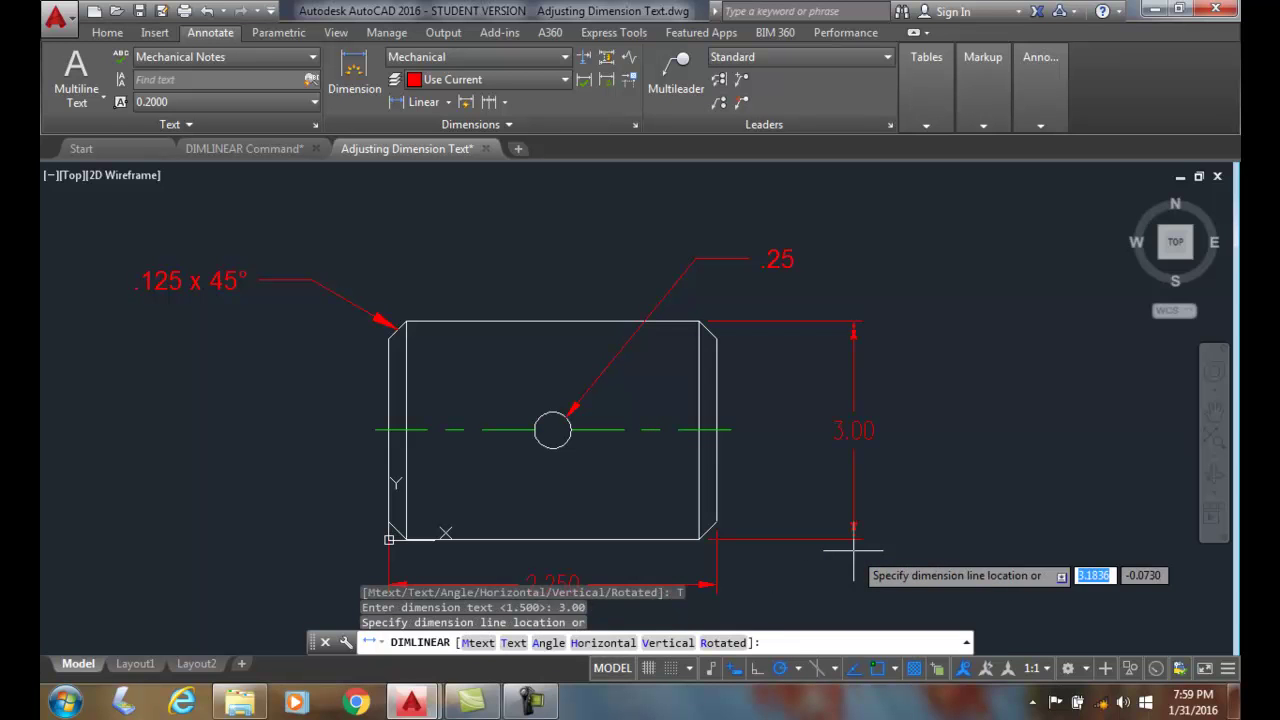
pyautogui.click(846, 465)
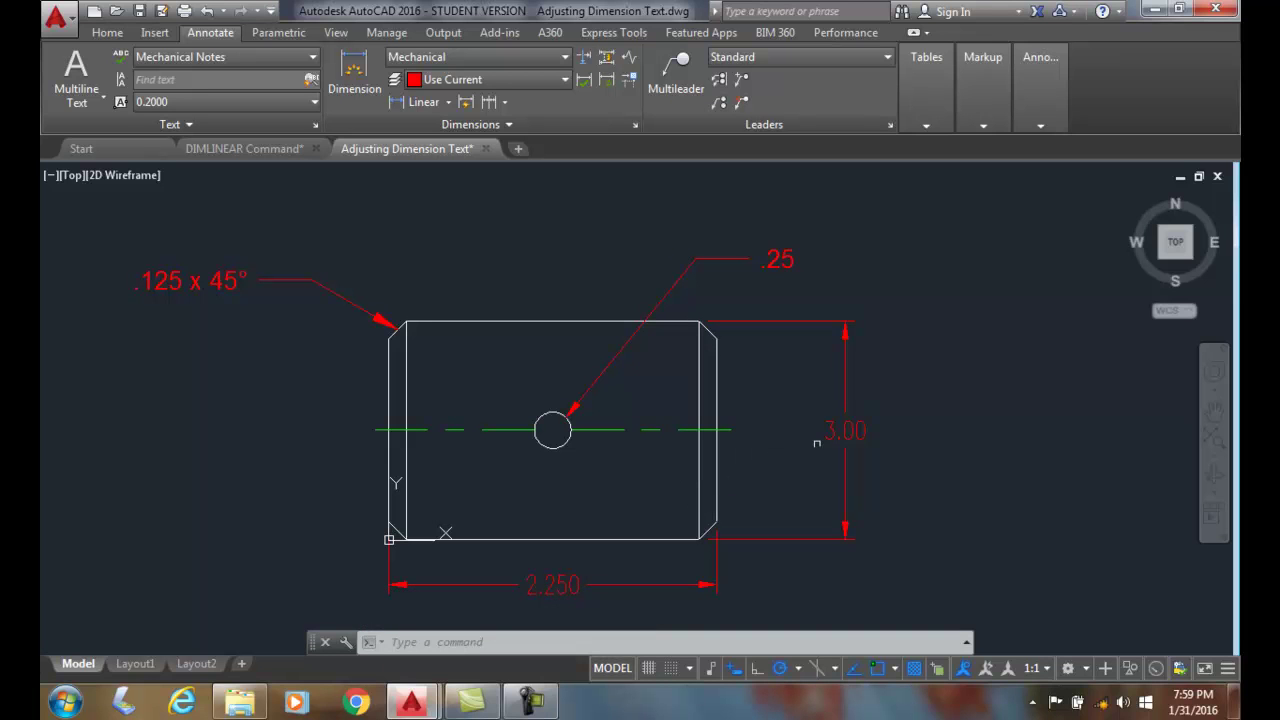
pyautogui.click(832, 431)
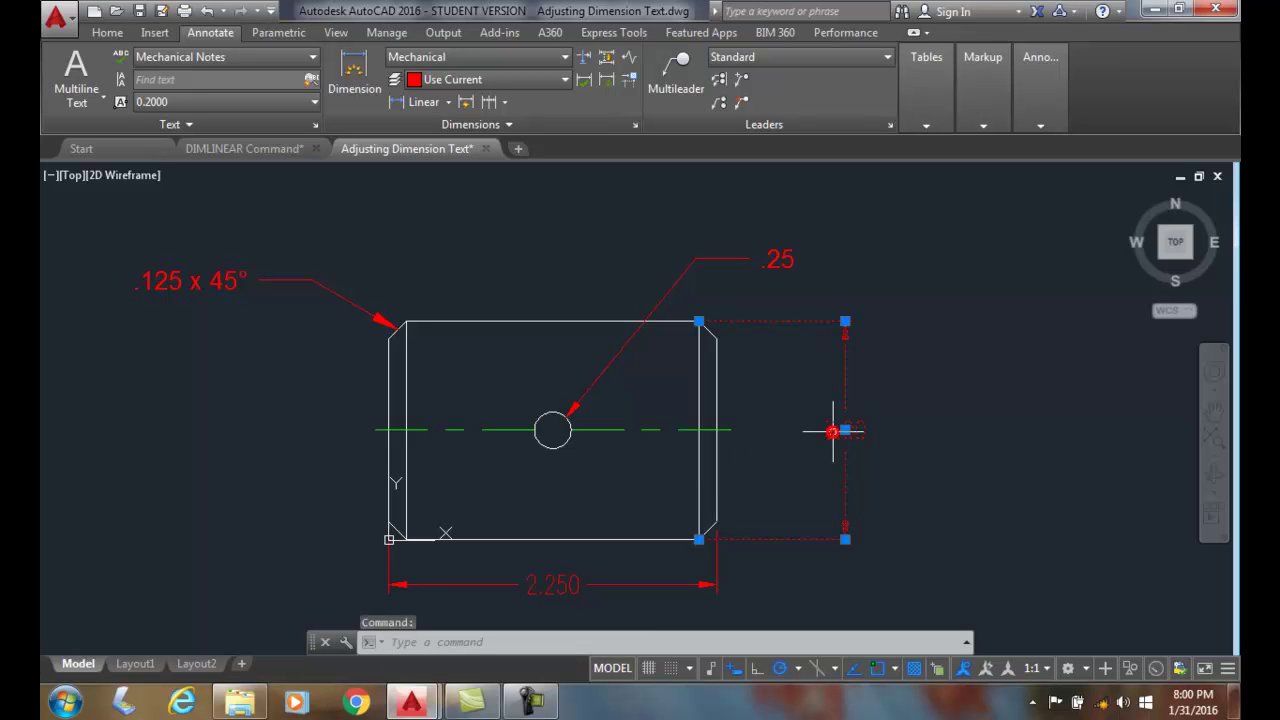
# Step: Erase the 3.00 dimension and start a linear dimension between the part's right corners
pyautogui.press('Delete')
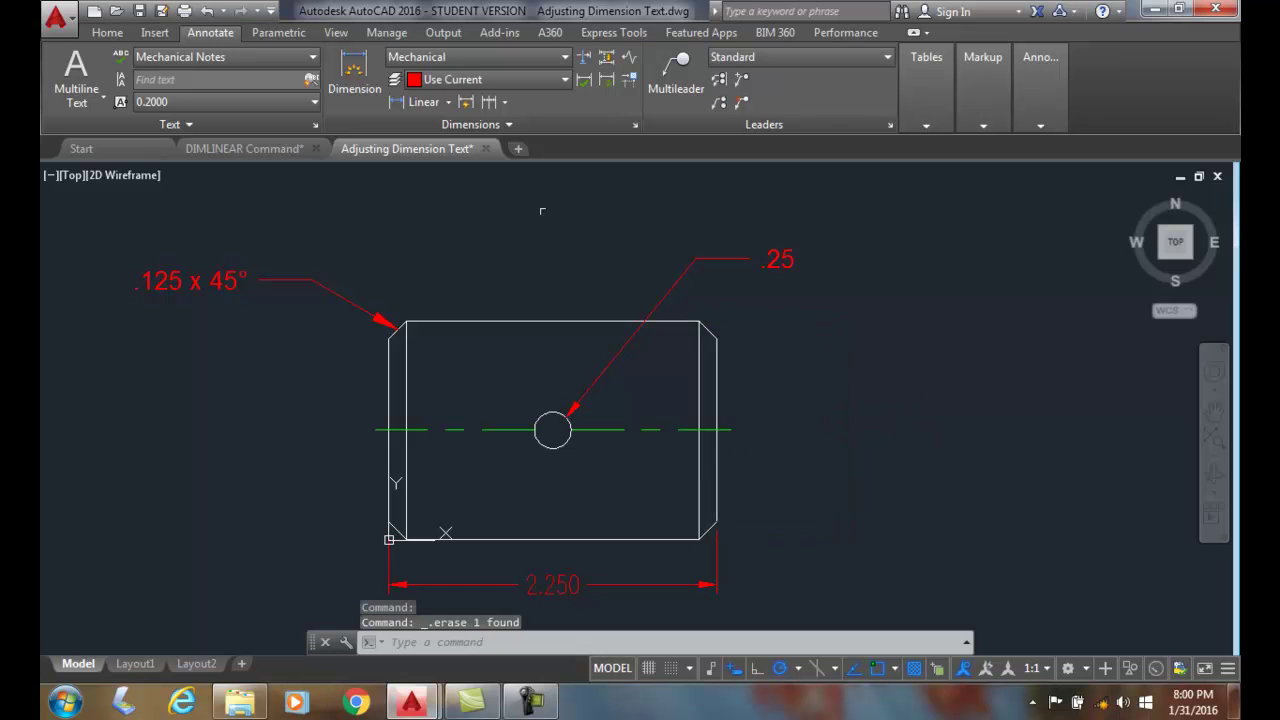
pyautogui.click(418, 103)
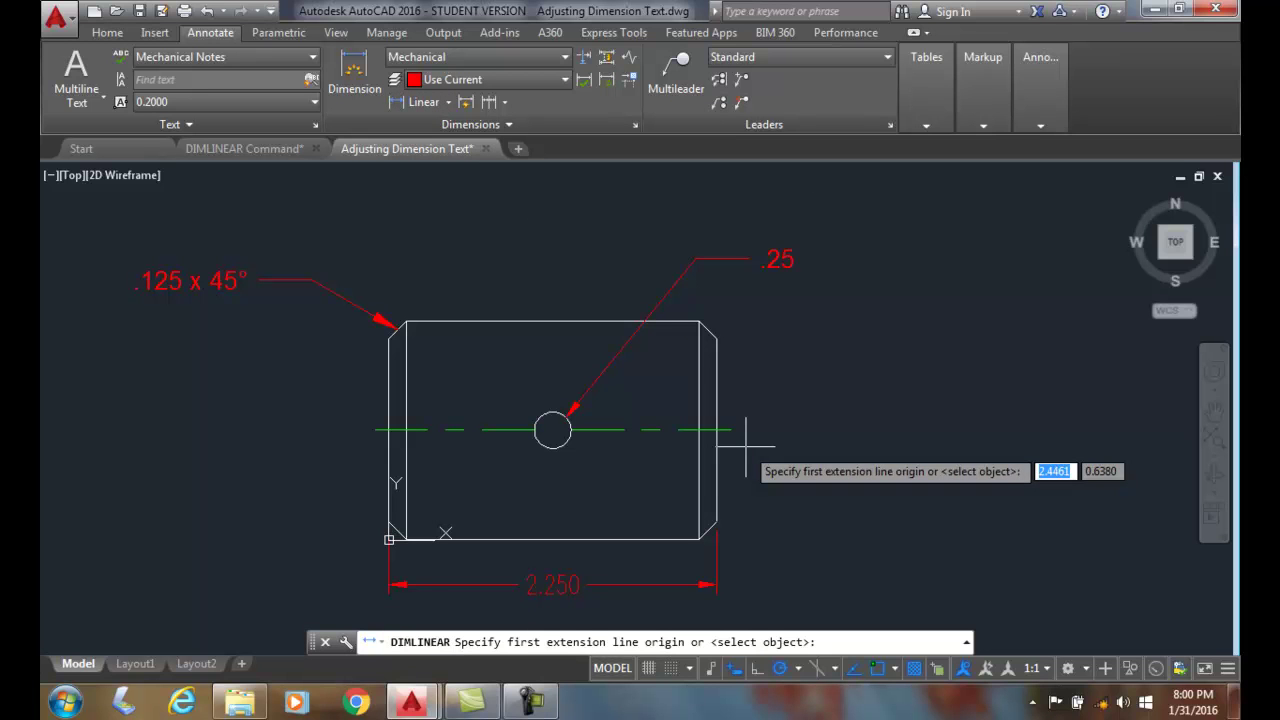
pyautogui.click(699, 322)
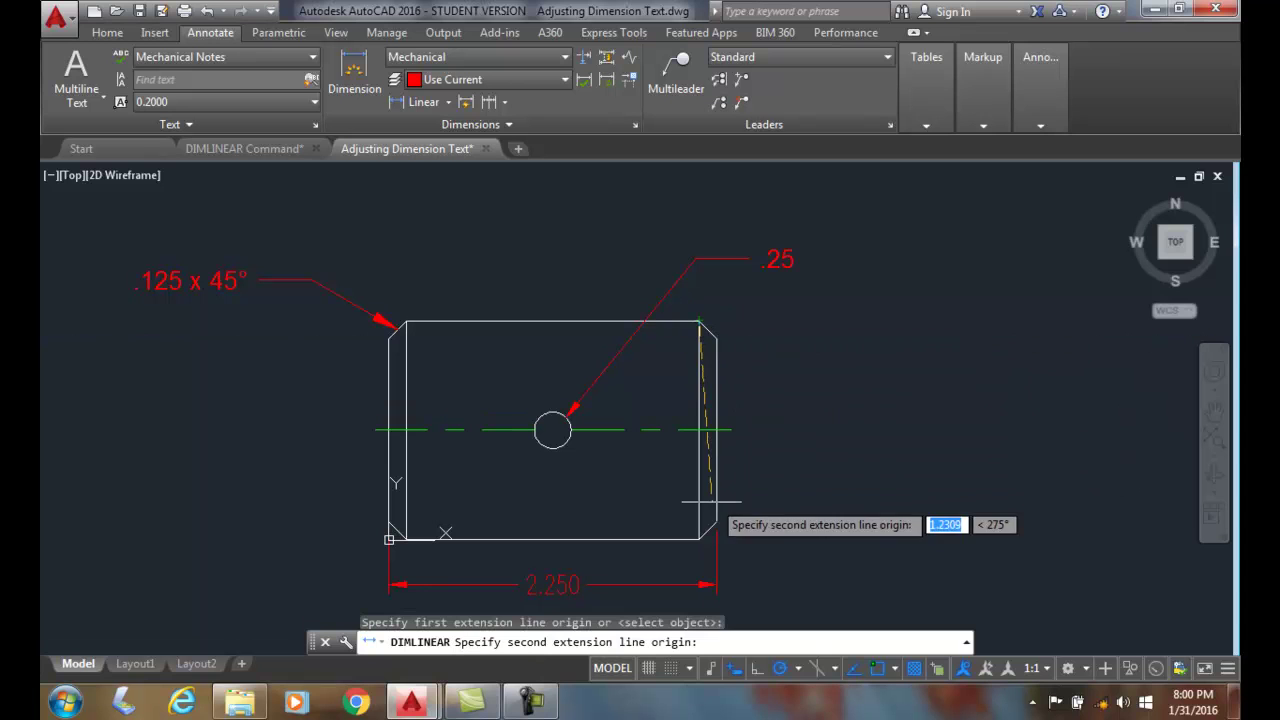
pyautogui.click(699, 538)
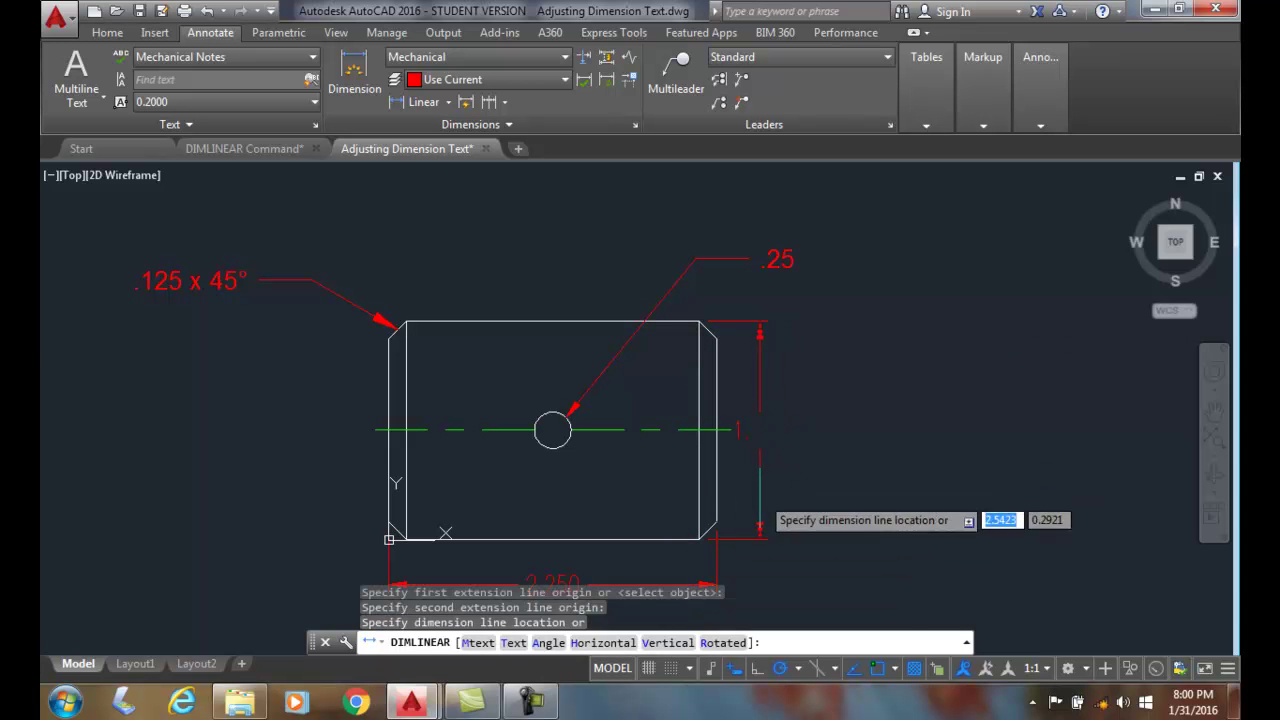
# Step: Override the text to 'TYP. <>', place the TYP. 1.500 dimension right of the part, and select it
pyautogui.click(513, 643)
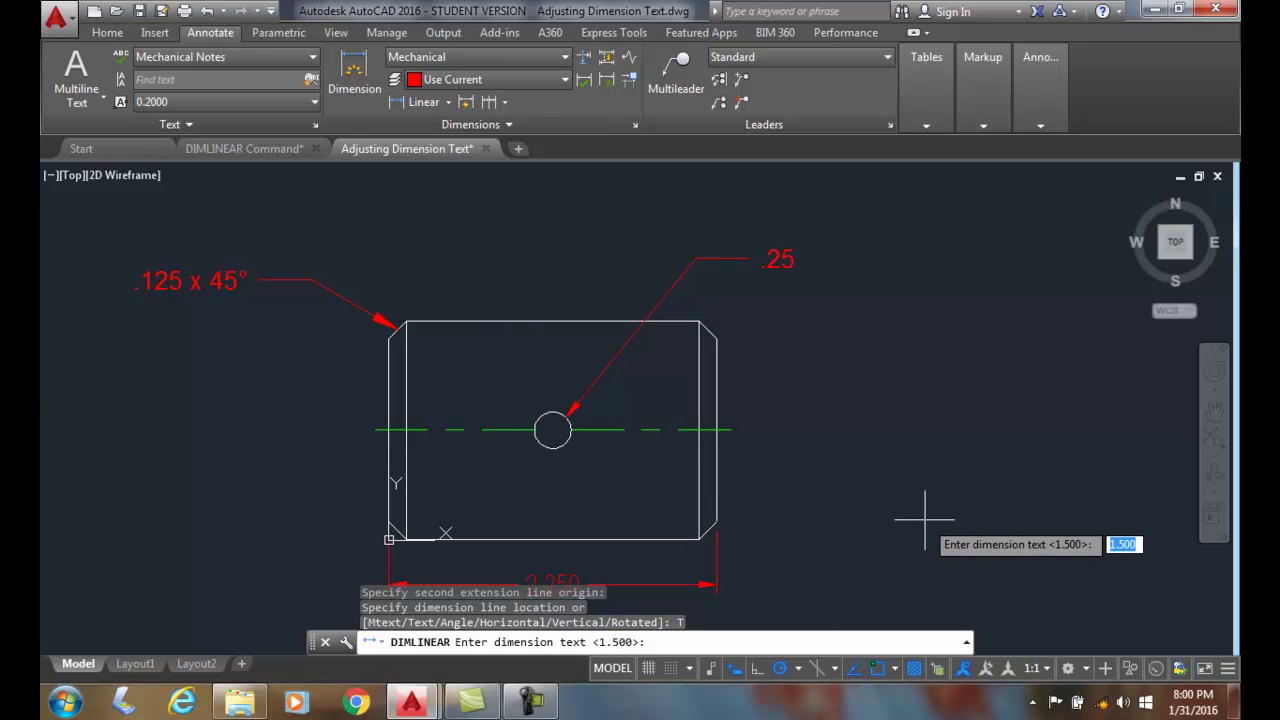
pyautogui.write('TYP. <>')
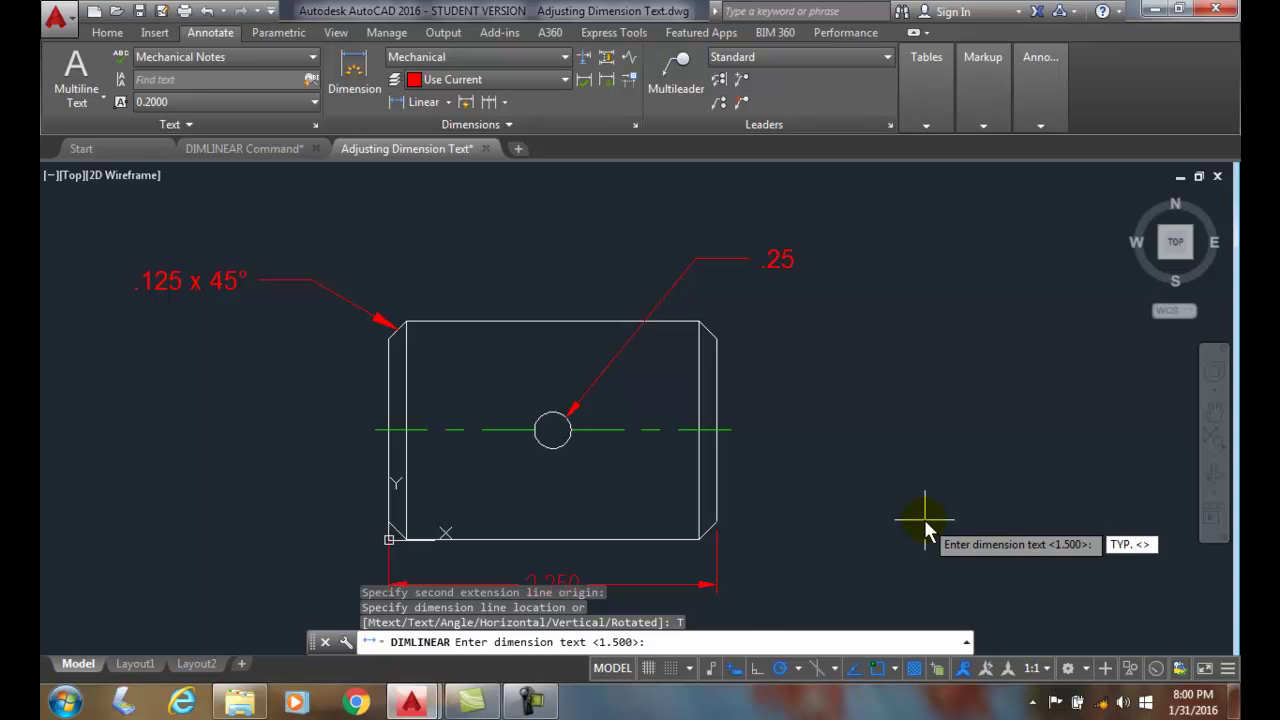
pyautogui.press('Return')
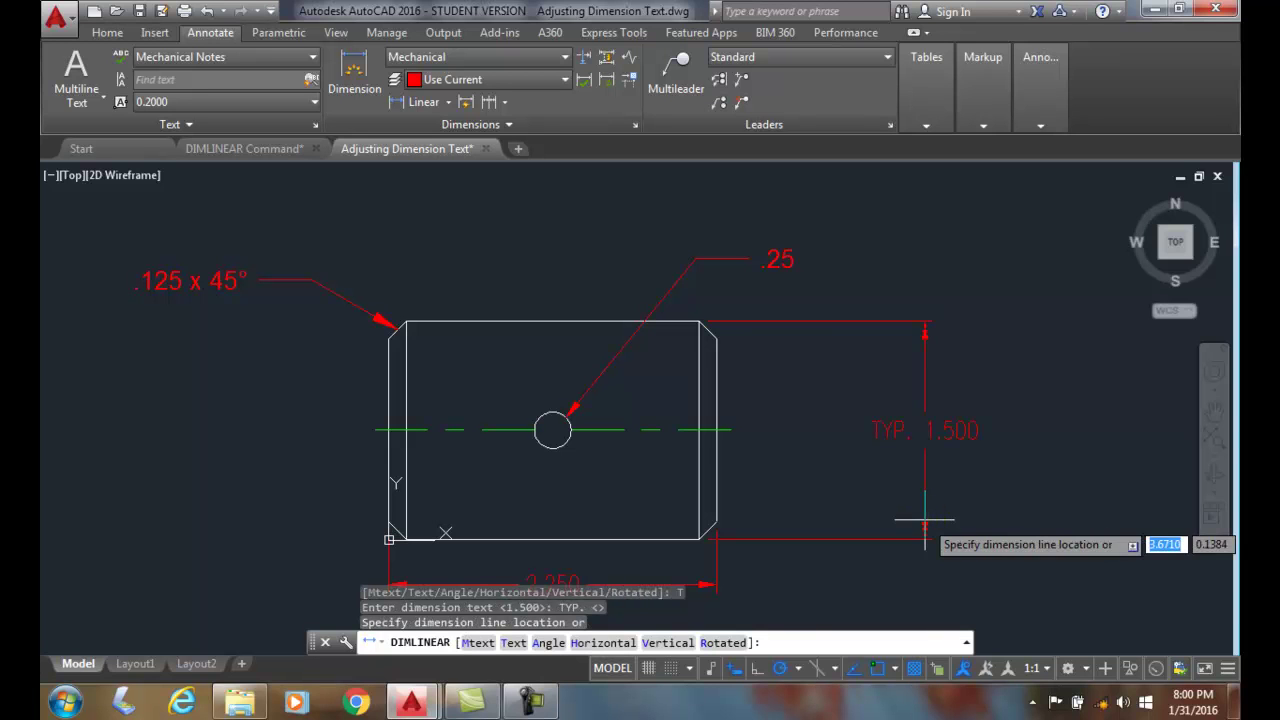
pyautogui.click(844, 455)
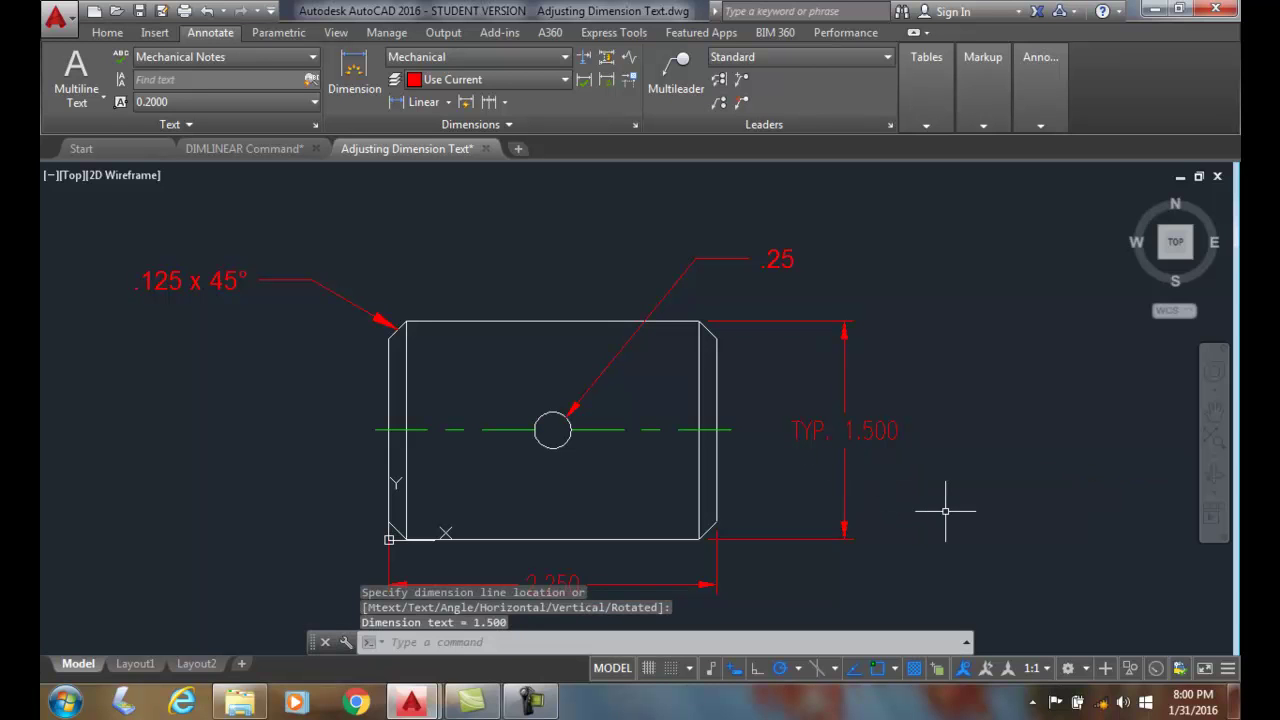
pyautogui.press('Escape')
pyautogui.click(871, 429)
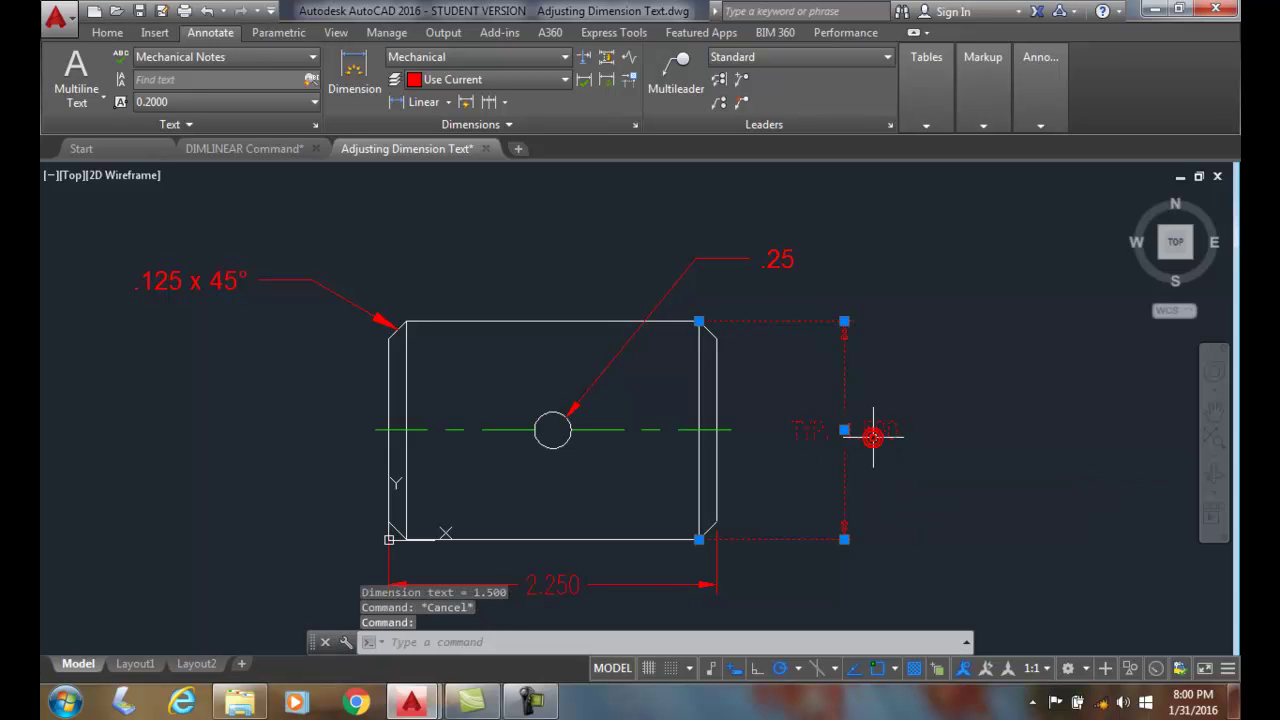
# Step: Erase the TYP. 1.500 dimension and dimension between the right corners using the Mtext option
pyautogui.press('Delete')
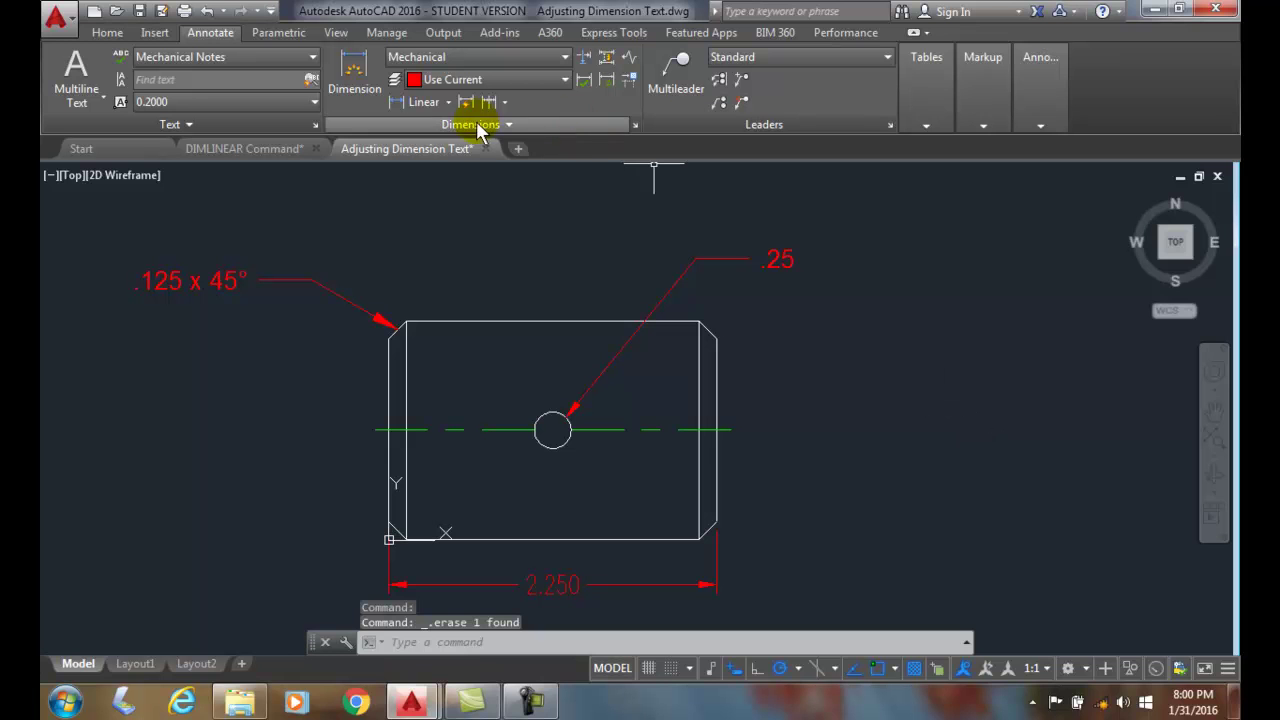
pyautogui.click(424, 102)
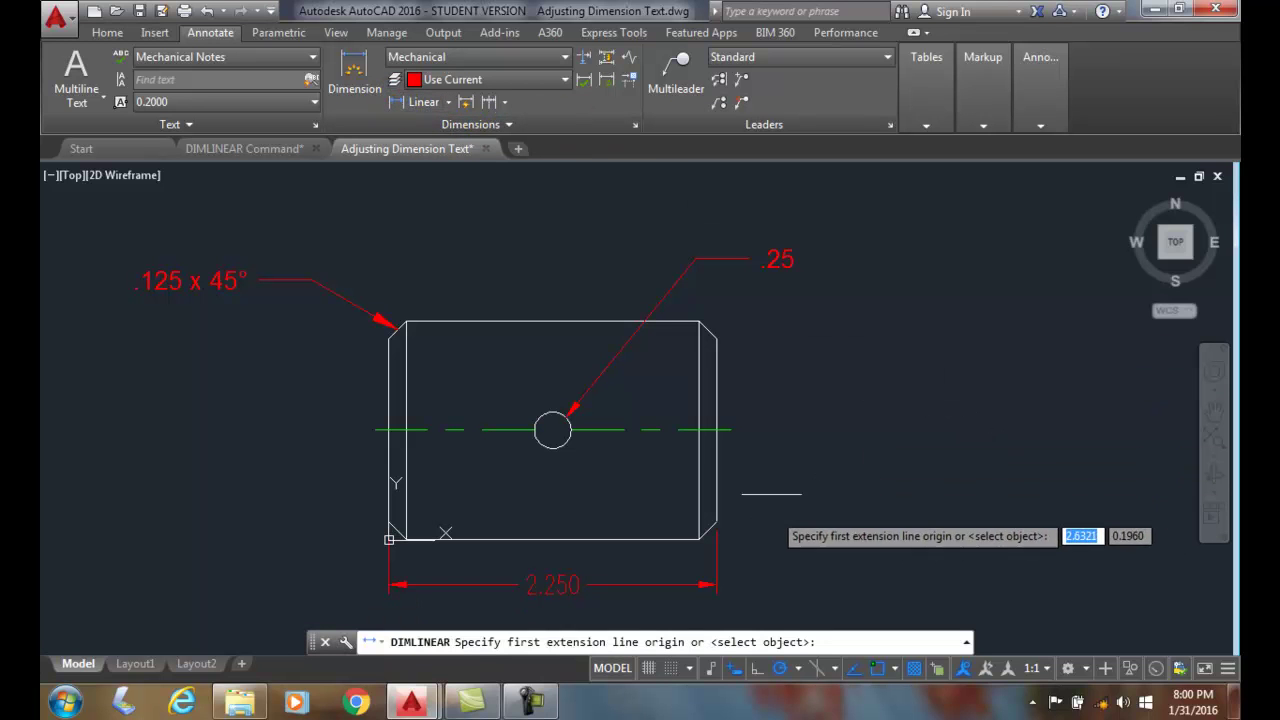
pyautogui.click(700, 355)
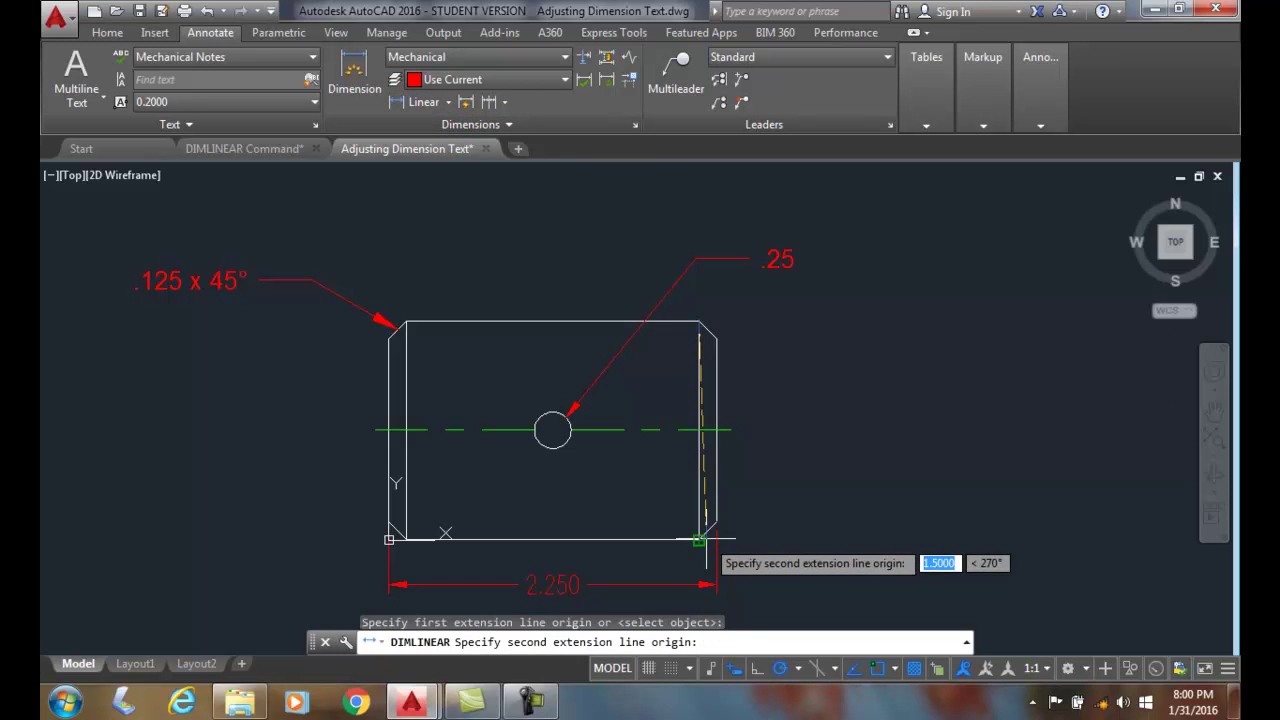
pyautogui.click(700, 540)
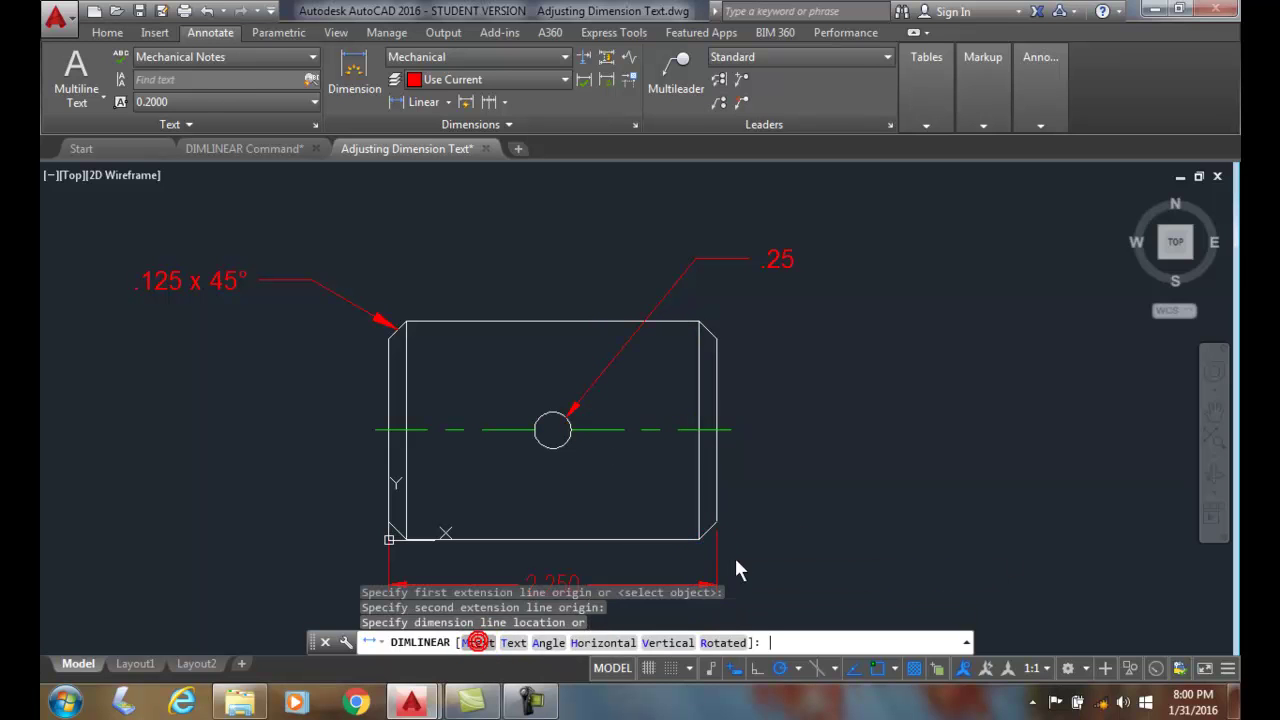
pyautogui.write('m')
pyautogui.press('Return')
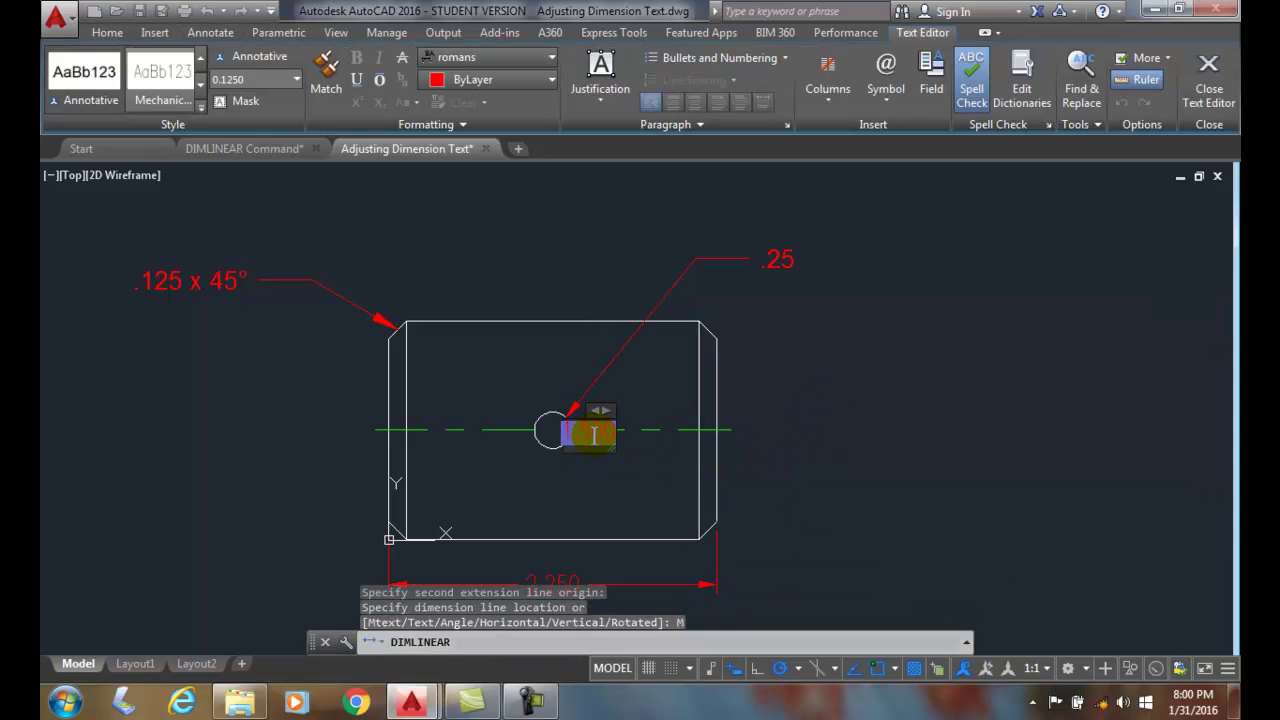
# Step: Edit the dimension text to 'MAX <>' and place the MAX 1.500 dimension right of the part
pyautogui.moveTo(600, 410); pyautogui.dragTo(866, 422)
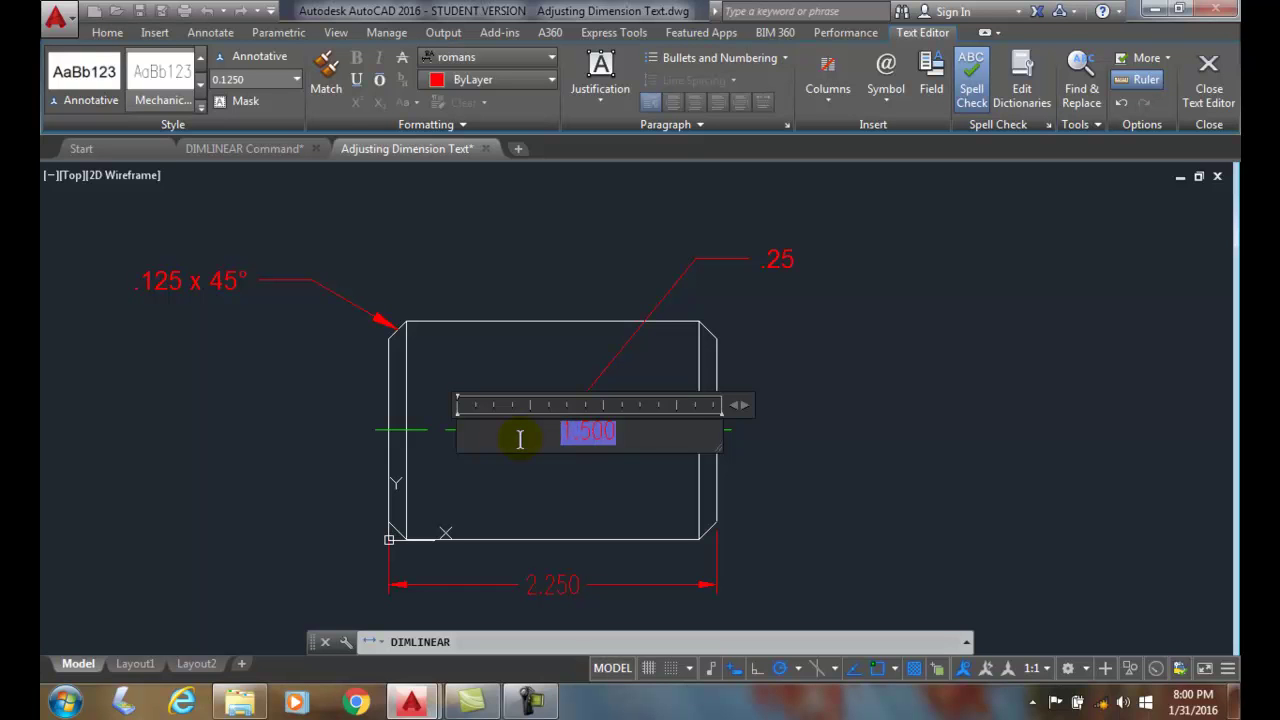
pyautogui.write('MAX')
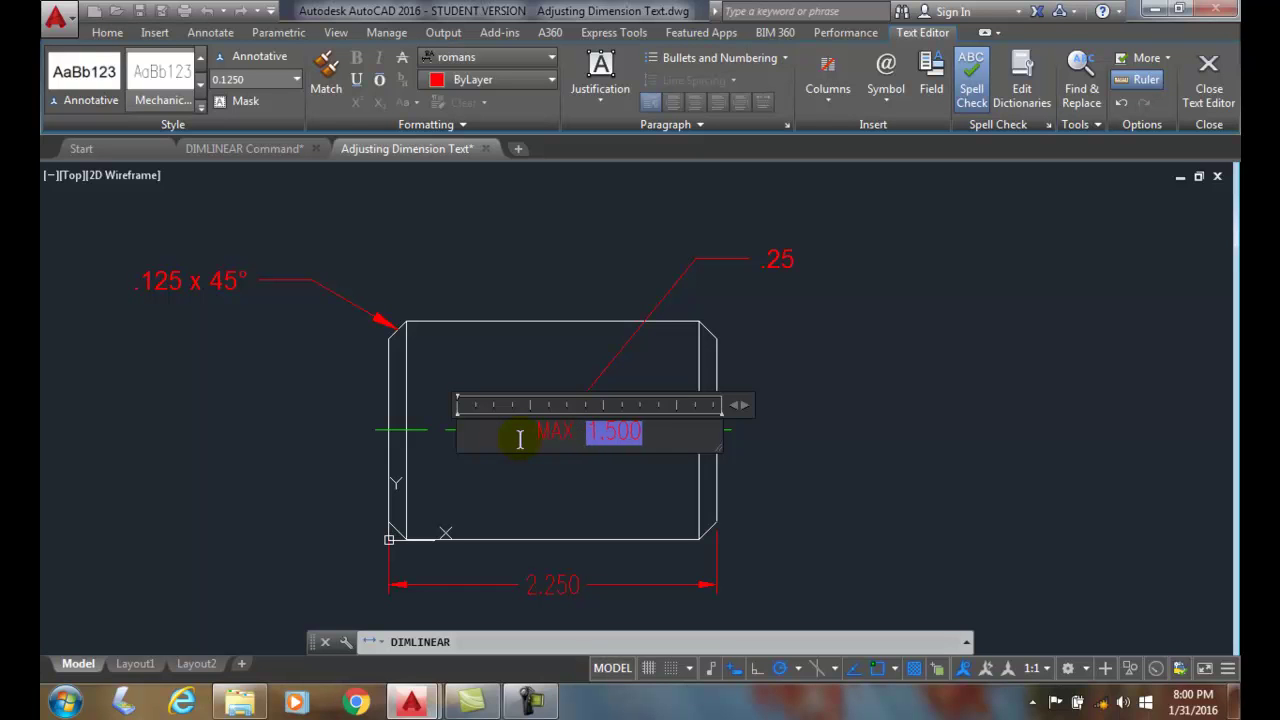
pyautogui.press('Delete')
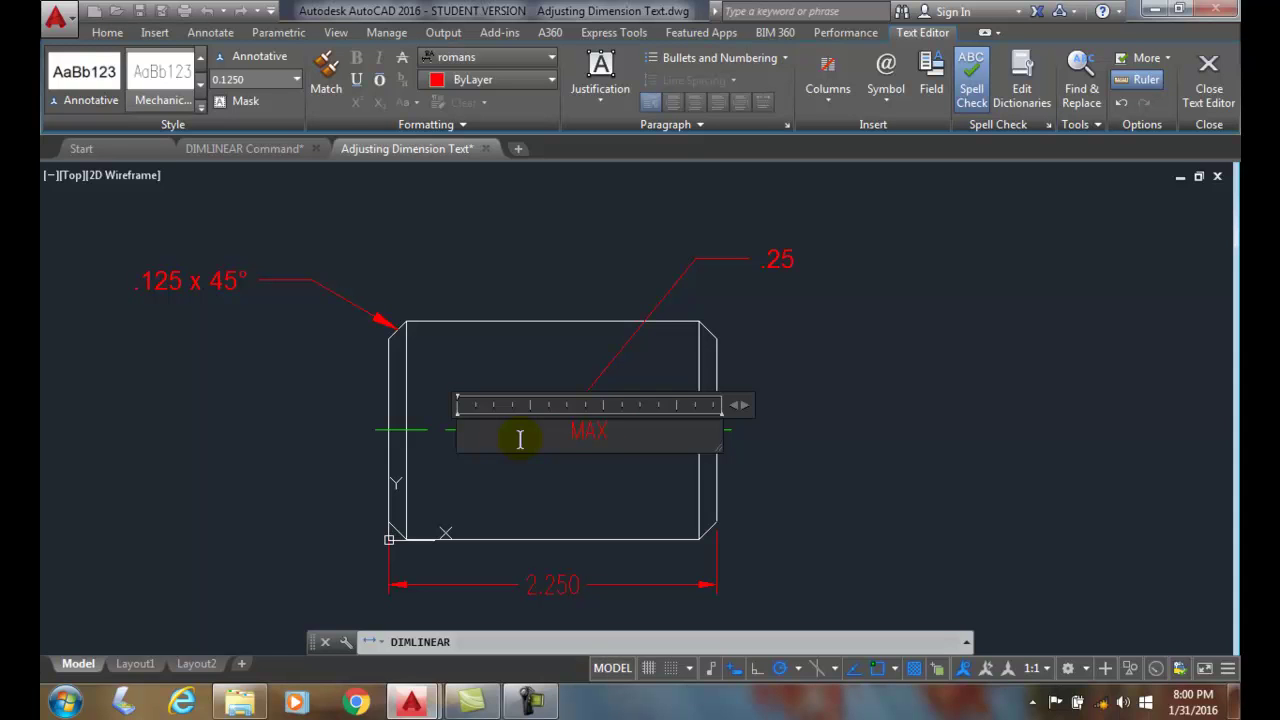
pyautogui.write('<>')
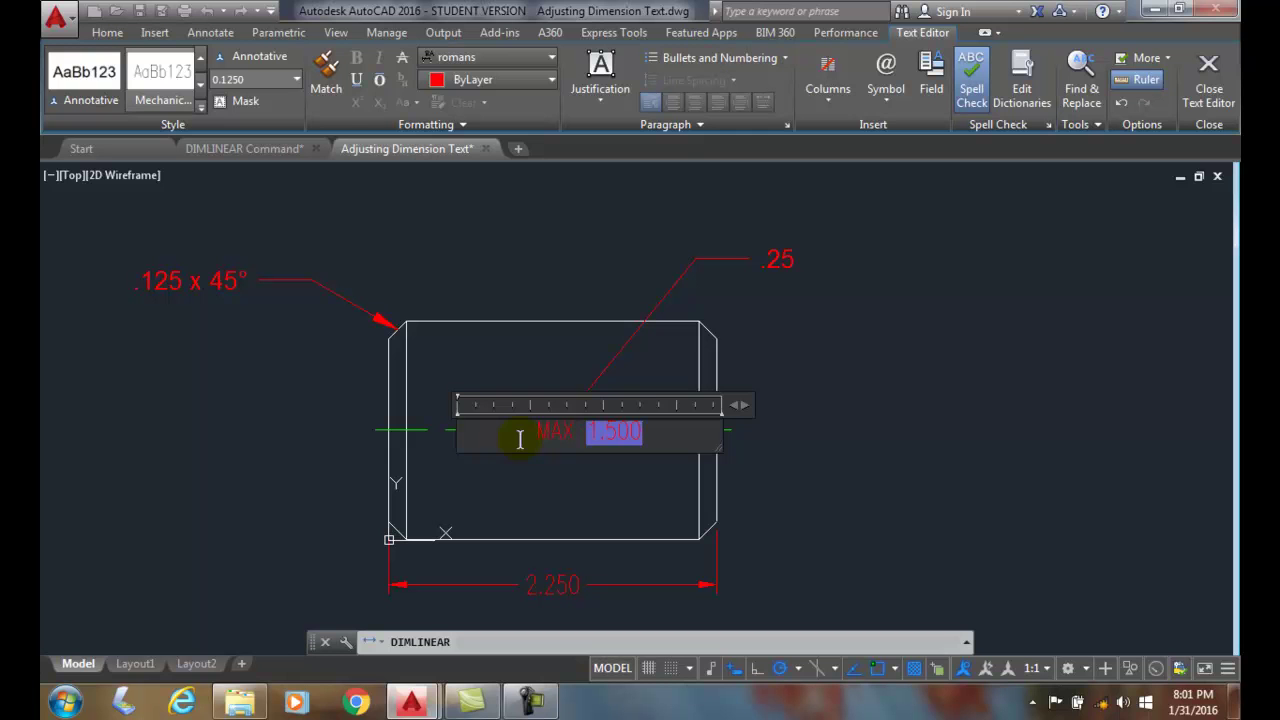
pyautogui.click(1205, 90)
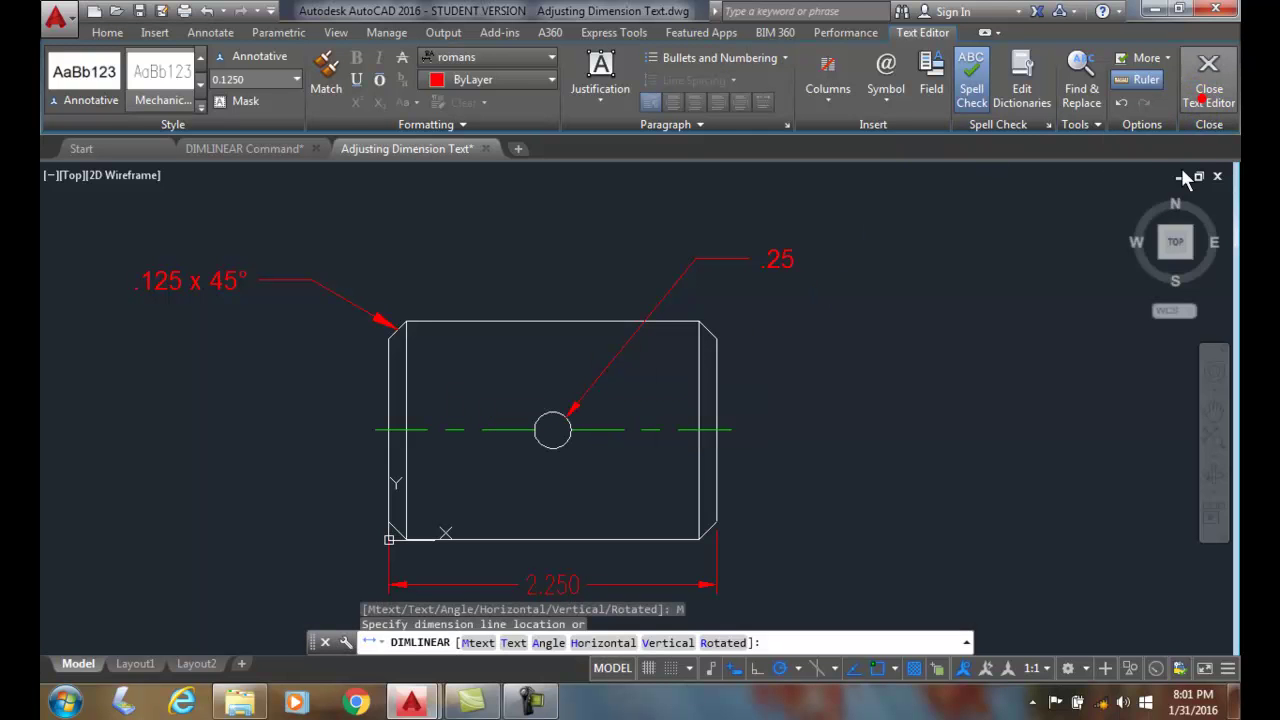
pyautogui.click(838, 423)
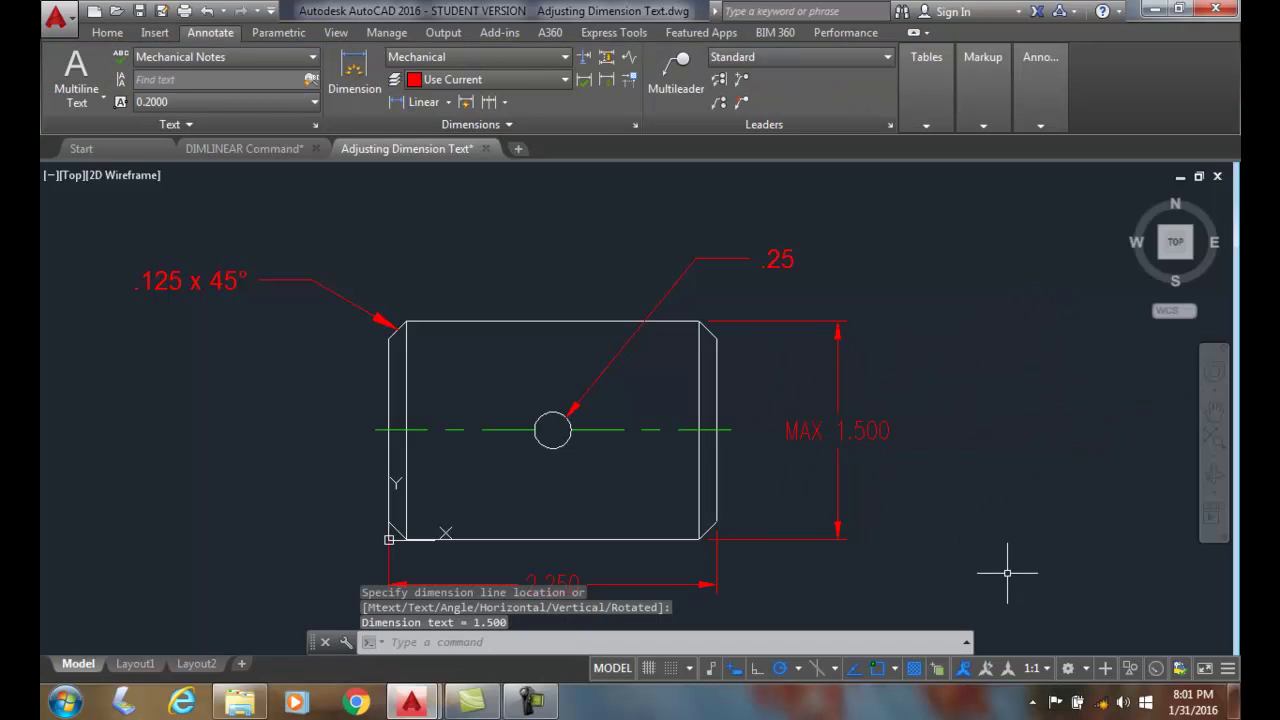